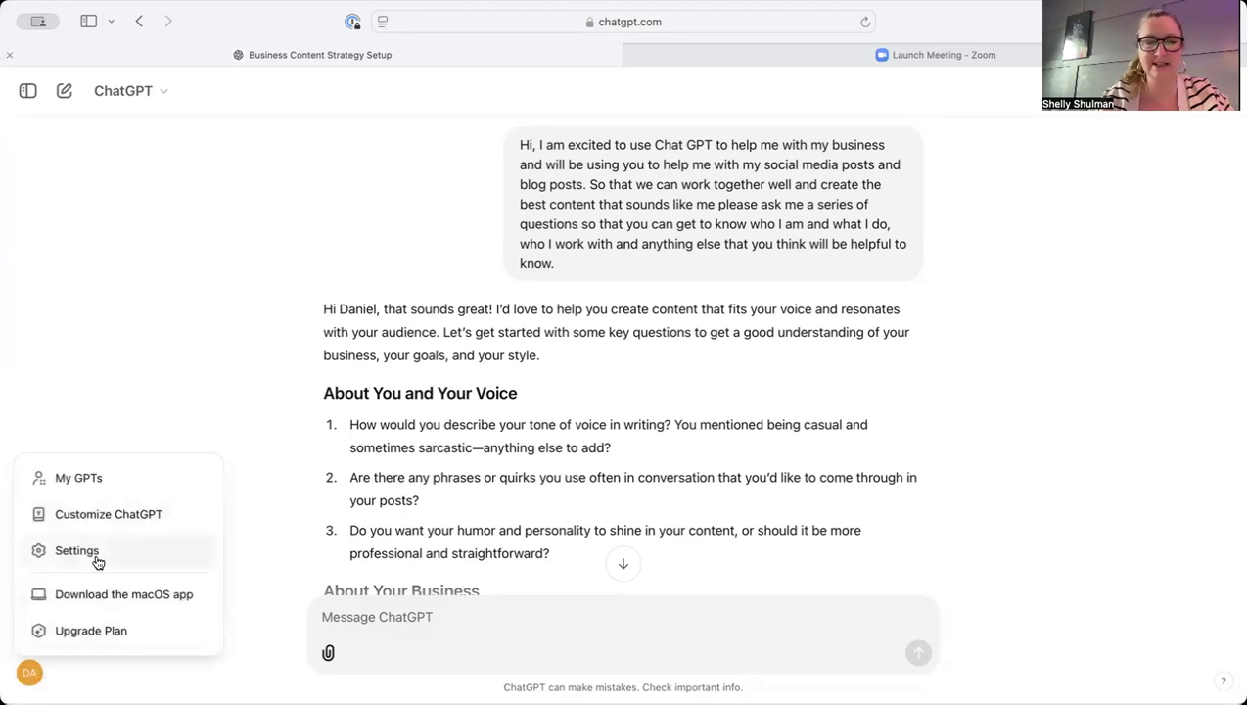
Open the ChatGPT customization settings and read through the custom instructions describing the user's background and business
click(102, 521)
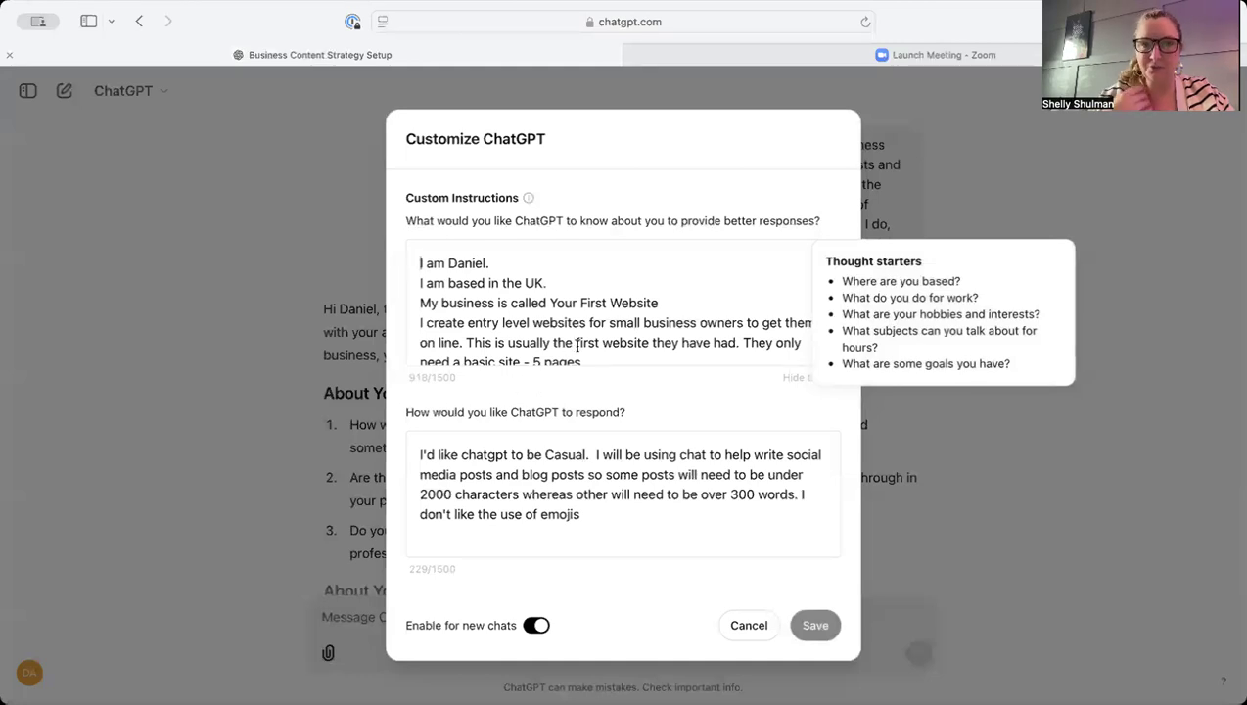
scroll(577, 344, down, 7)
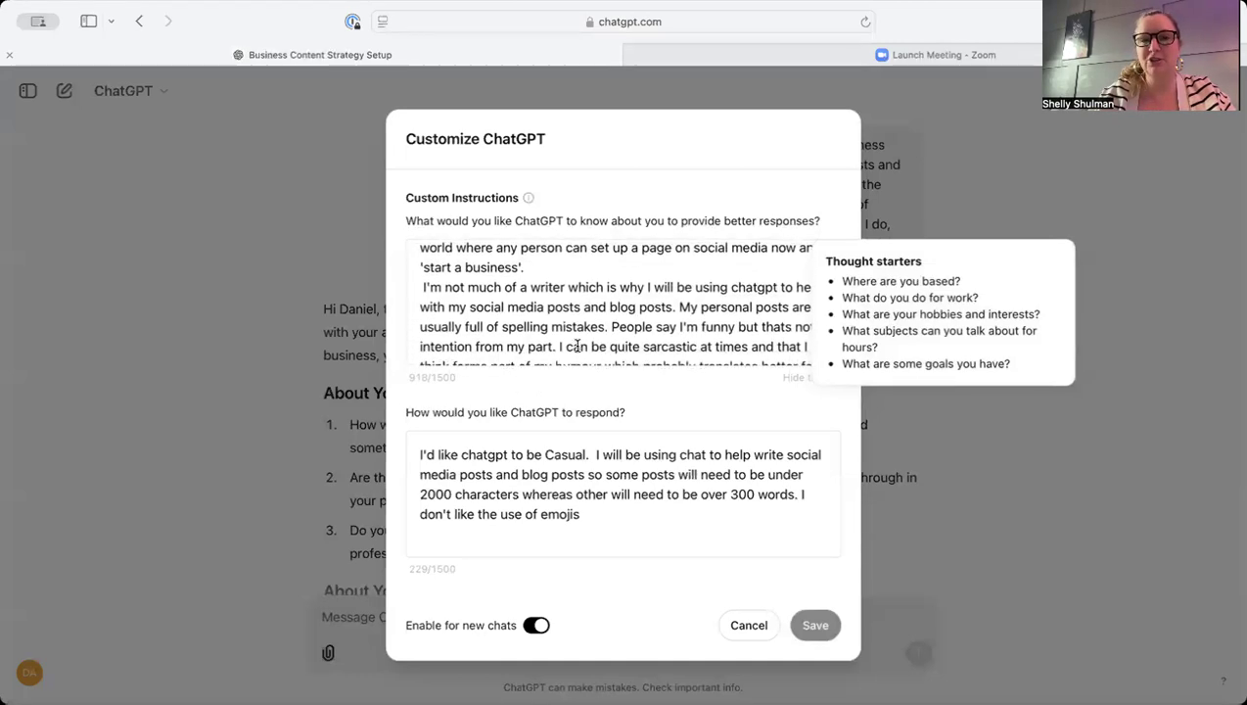
scroll(577, 345, up, 1)
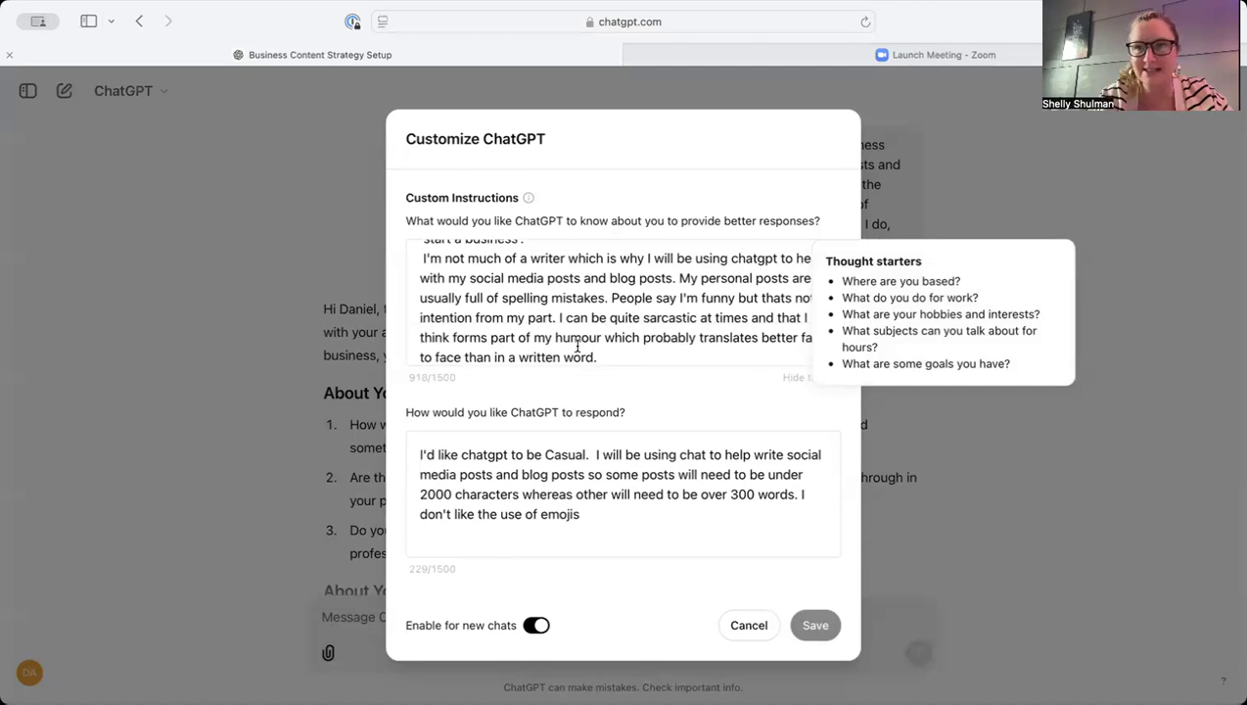
scroll(578, 346, down, 1)
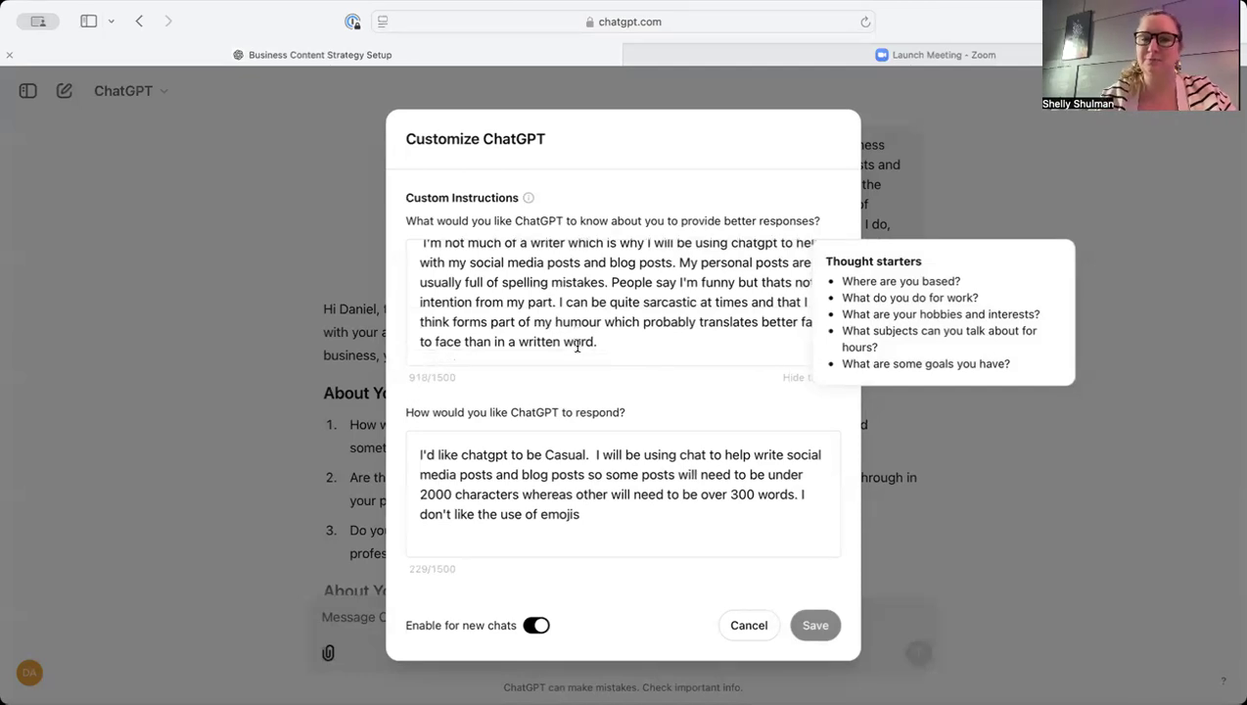
scroll(577, 345, up, 1)
scroll(577, 345, down, 1)
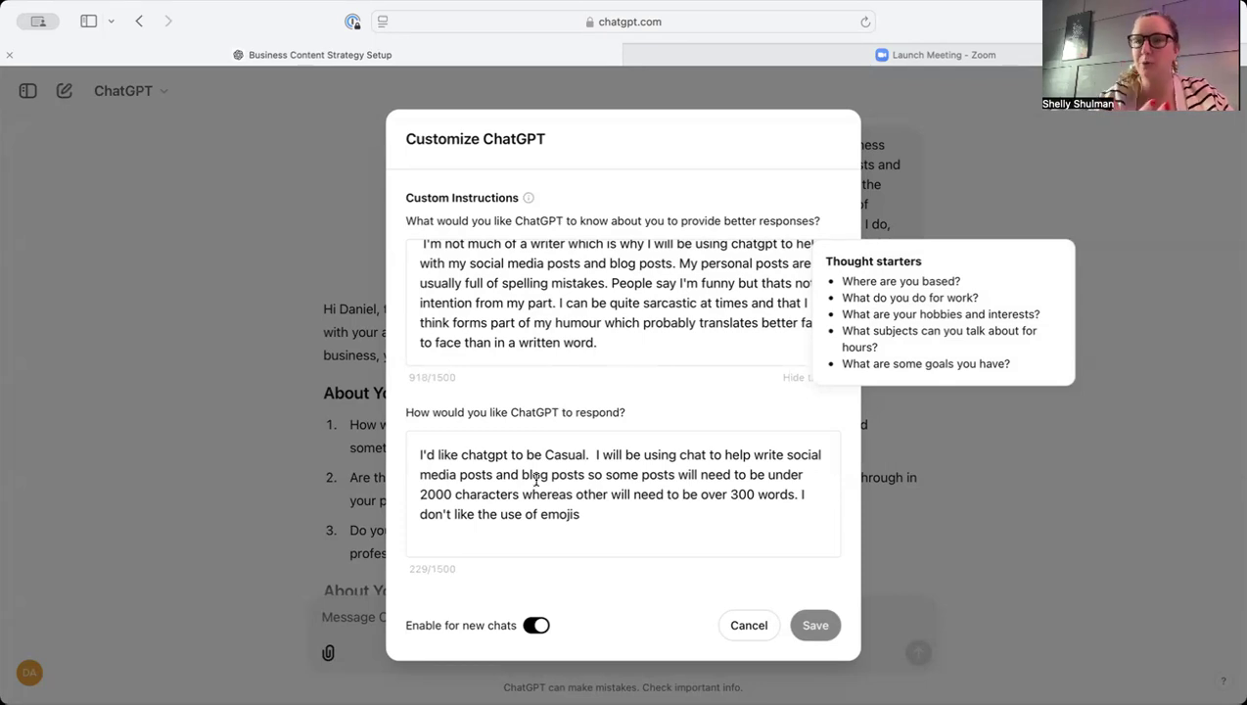
Review the instructions on how ChatGPT should respond along with their thought starters, and close the customization dialog without saving
click(646, 420)
scroll(587, 508, down, 2)
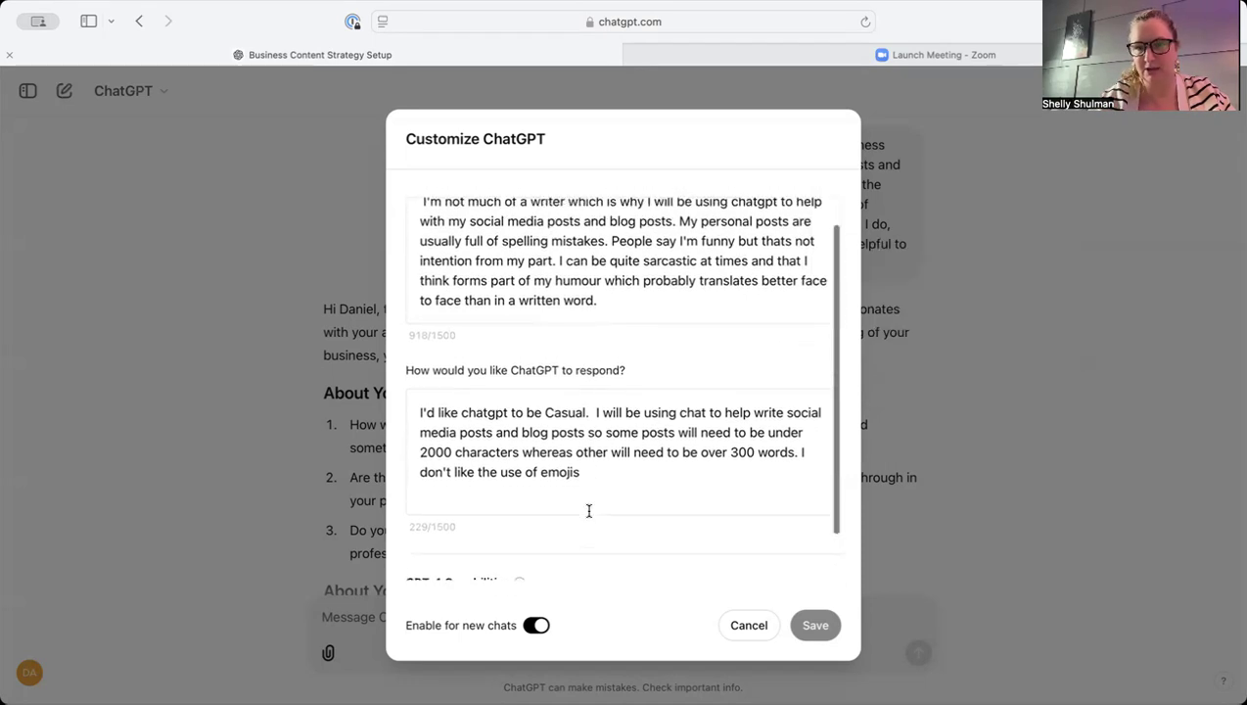
click(601, 472)
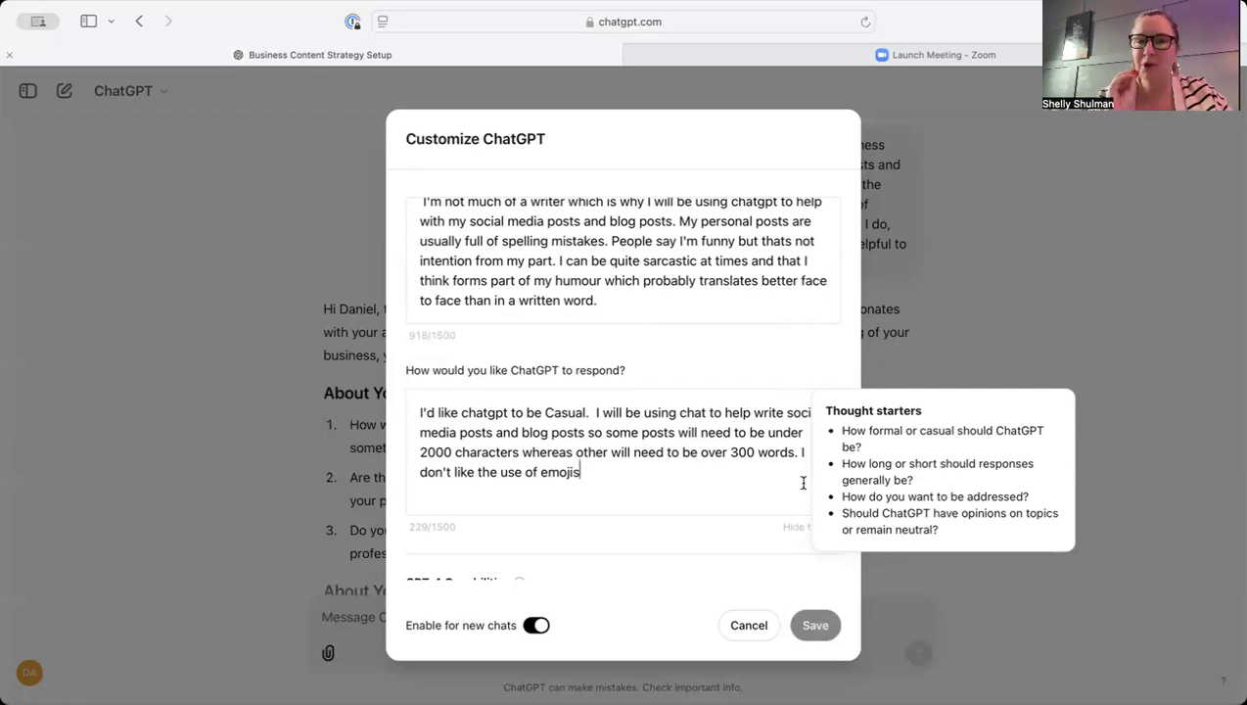
scroll(803, 483, down, 1)
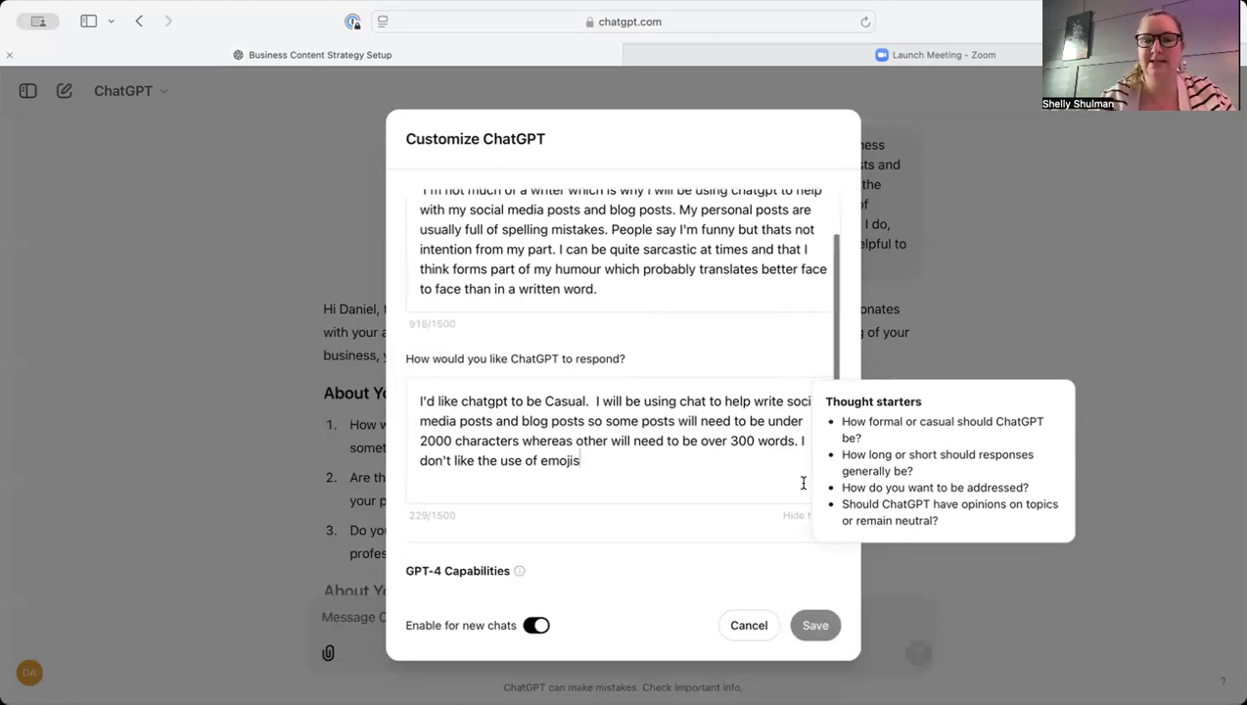
scroll(803, 482, up, 2)
scroll(803, 483, up, 1)
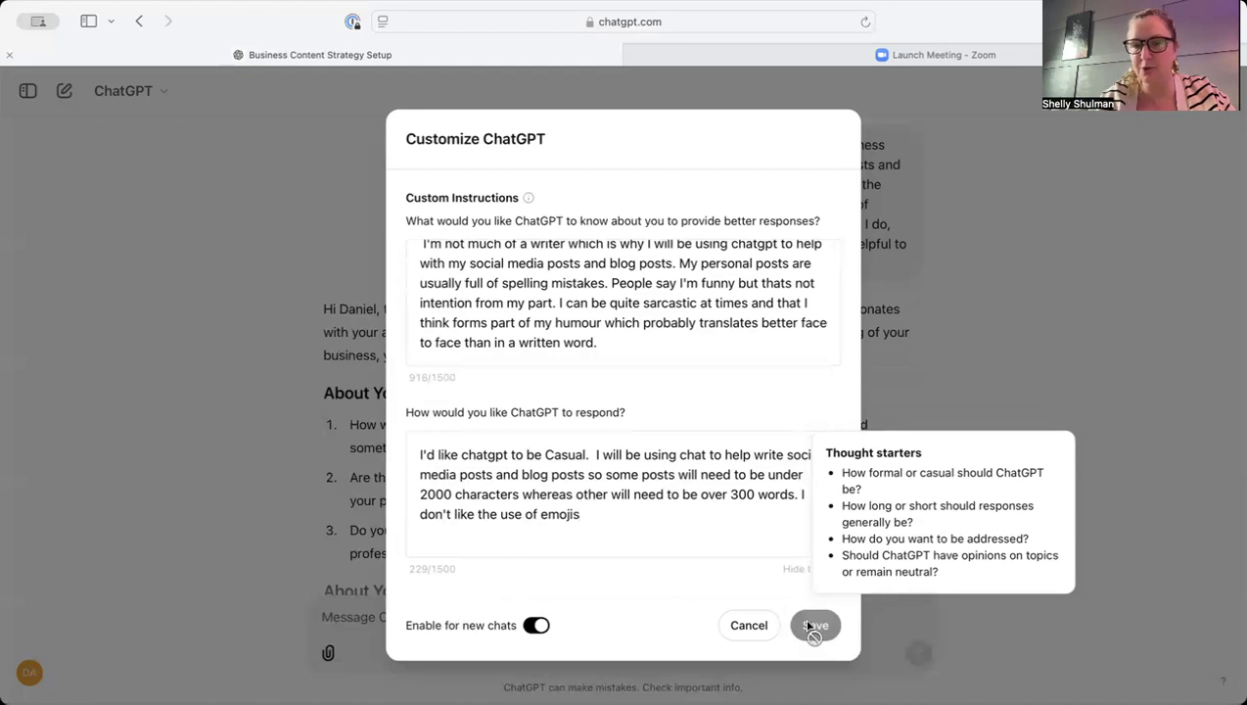
click(748, 625)
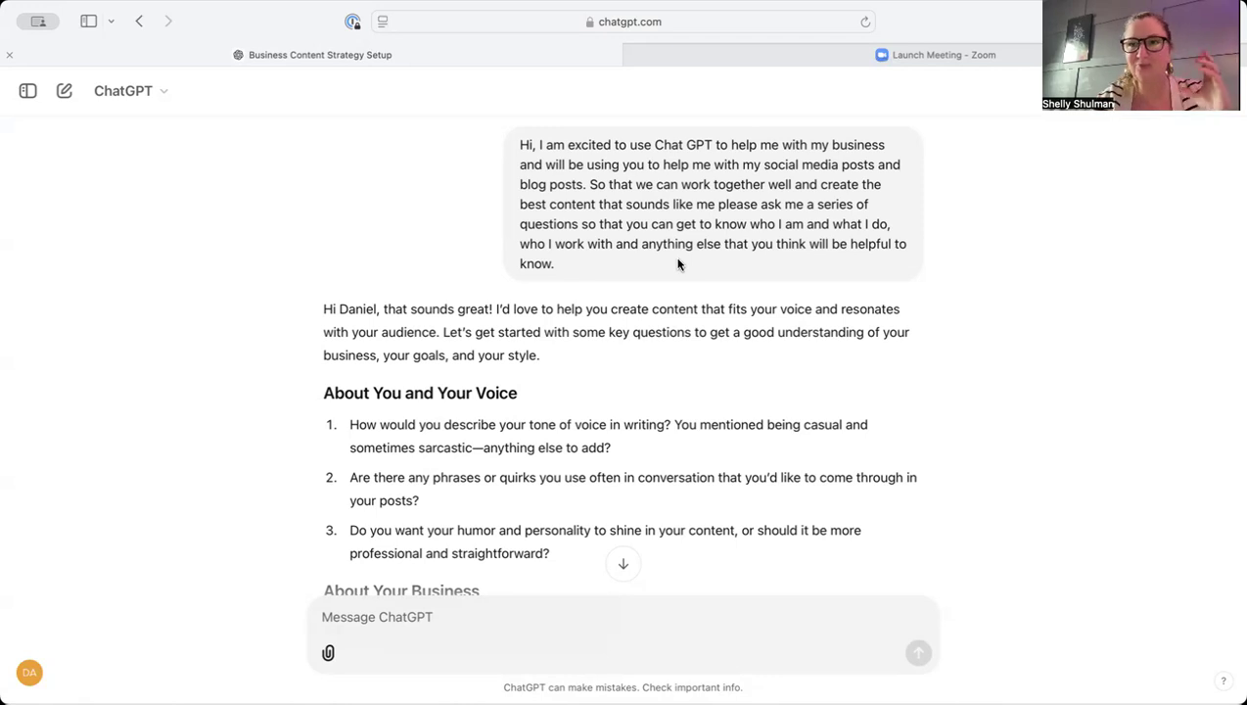
Open the personalization settings, review the stored memories about the business, and close the settings
click(29, 673)
click(79, 550)
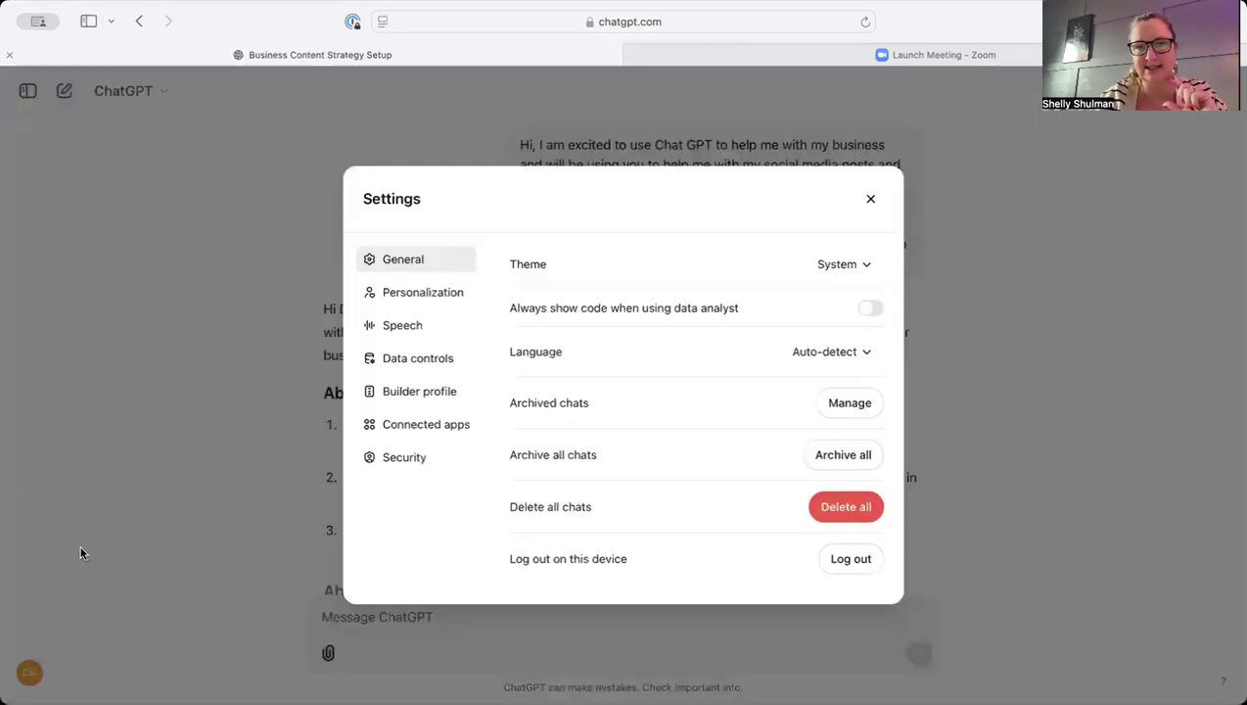
click(437, 293)
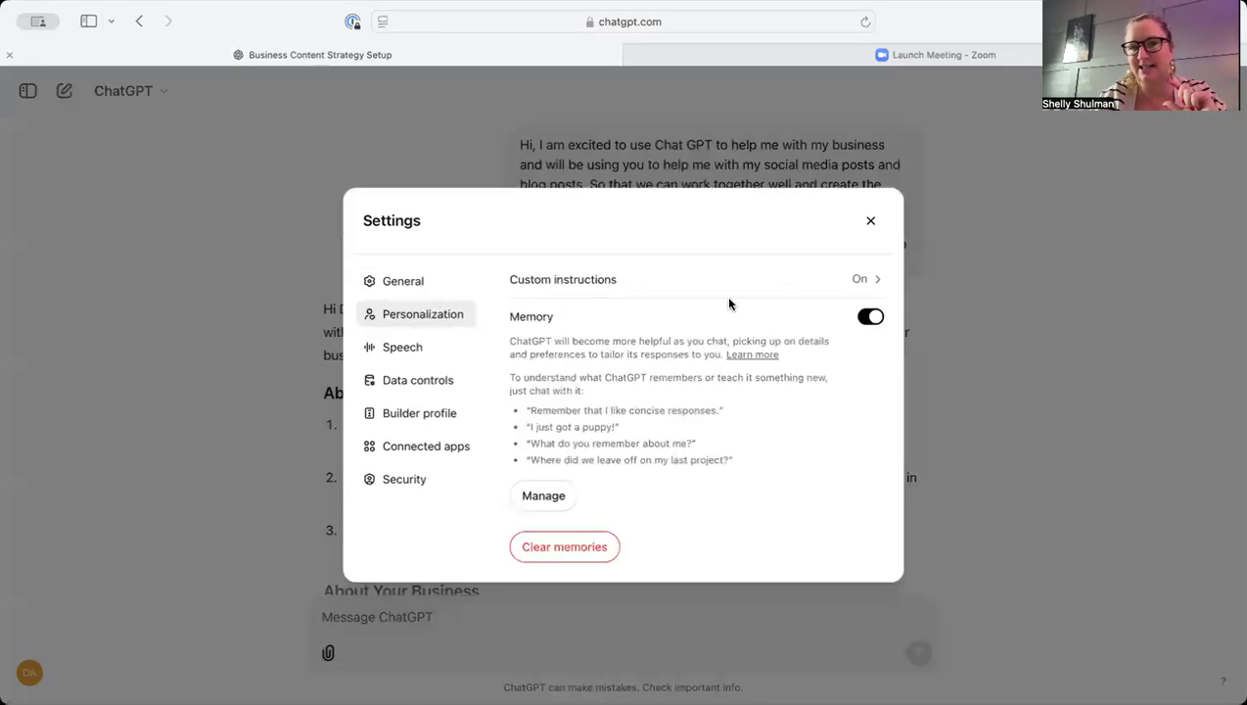
click(560, 497)
scroll(551, 503, down, 5)
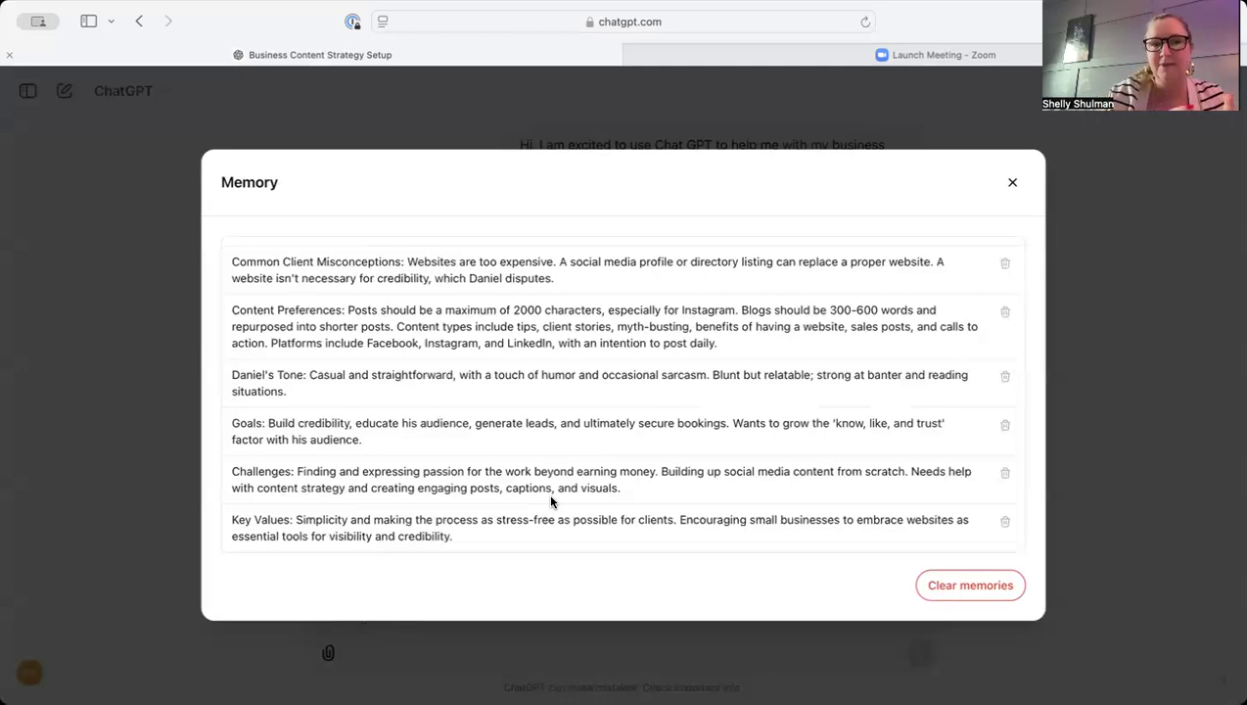
click(1011, 188)
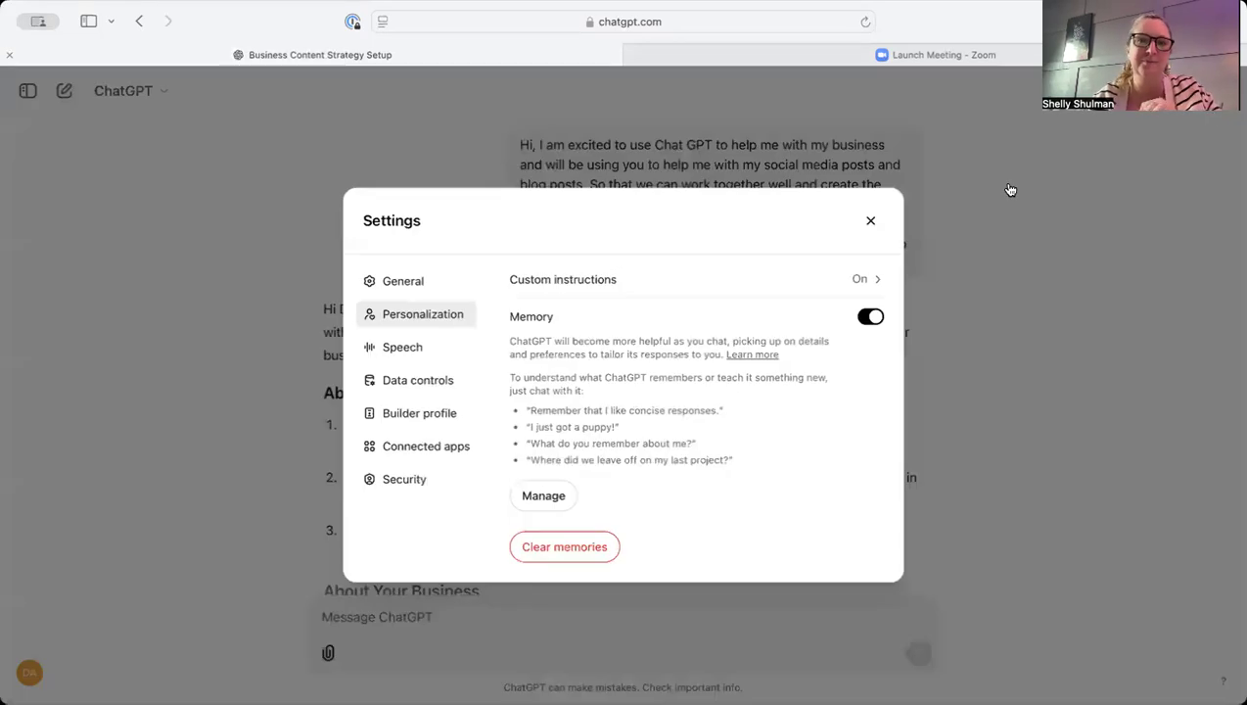
click(872, 221)
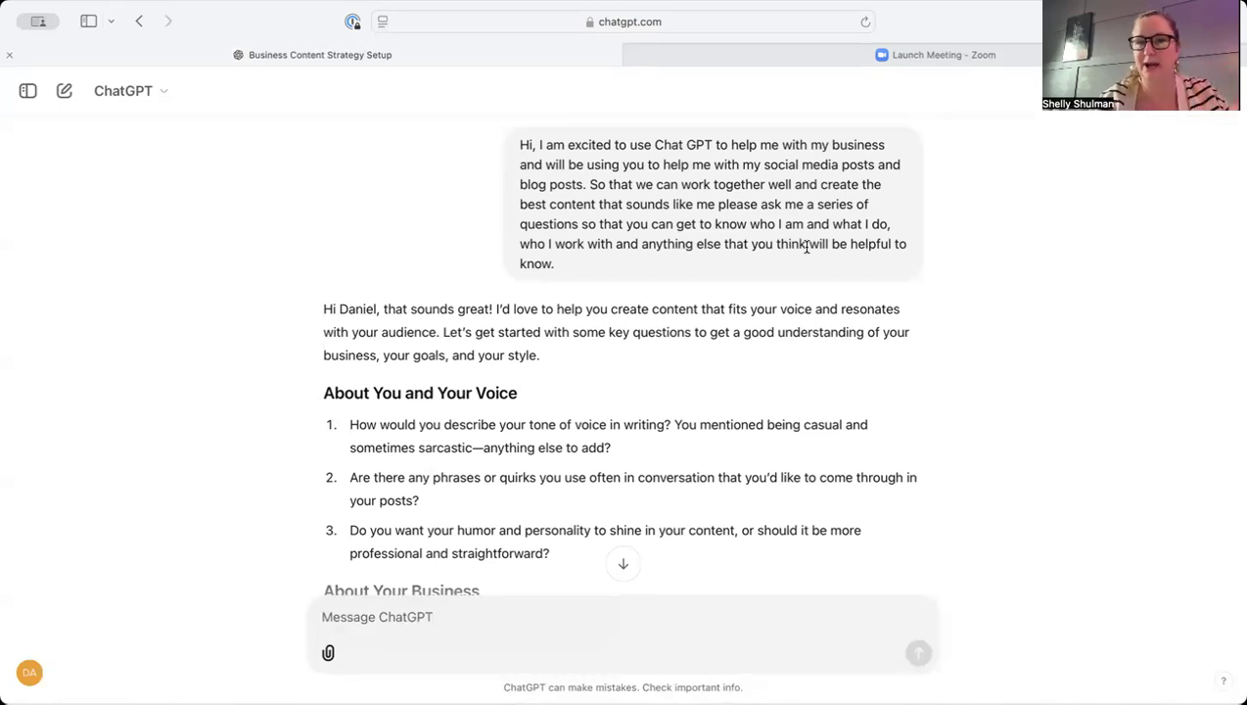
Examine ChatGPT's onboarding questions about voice, business, audience, goals, content preferences and extras in the open chat
scroll(806, 248, down, 2)
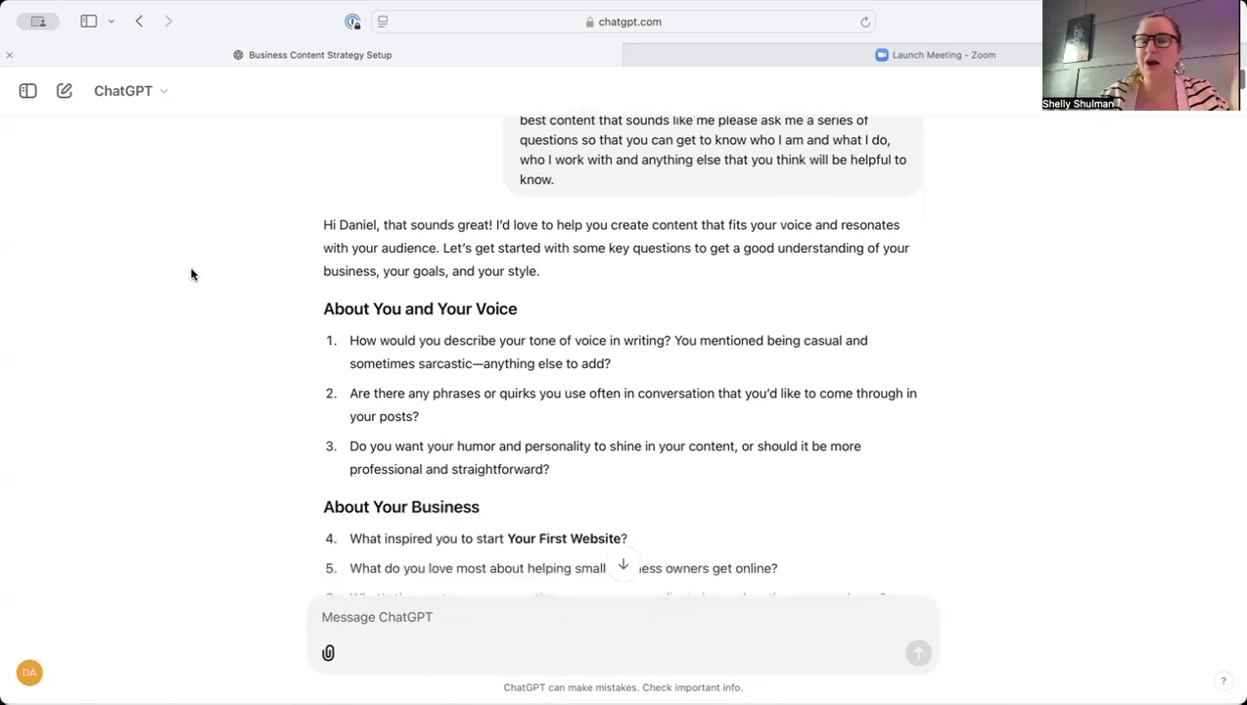
scroll(462, 294, down, 12)
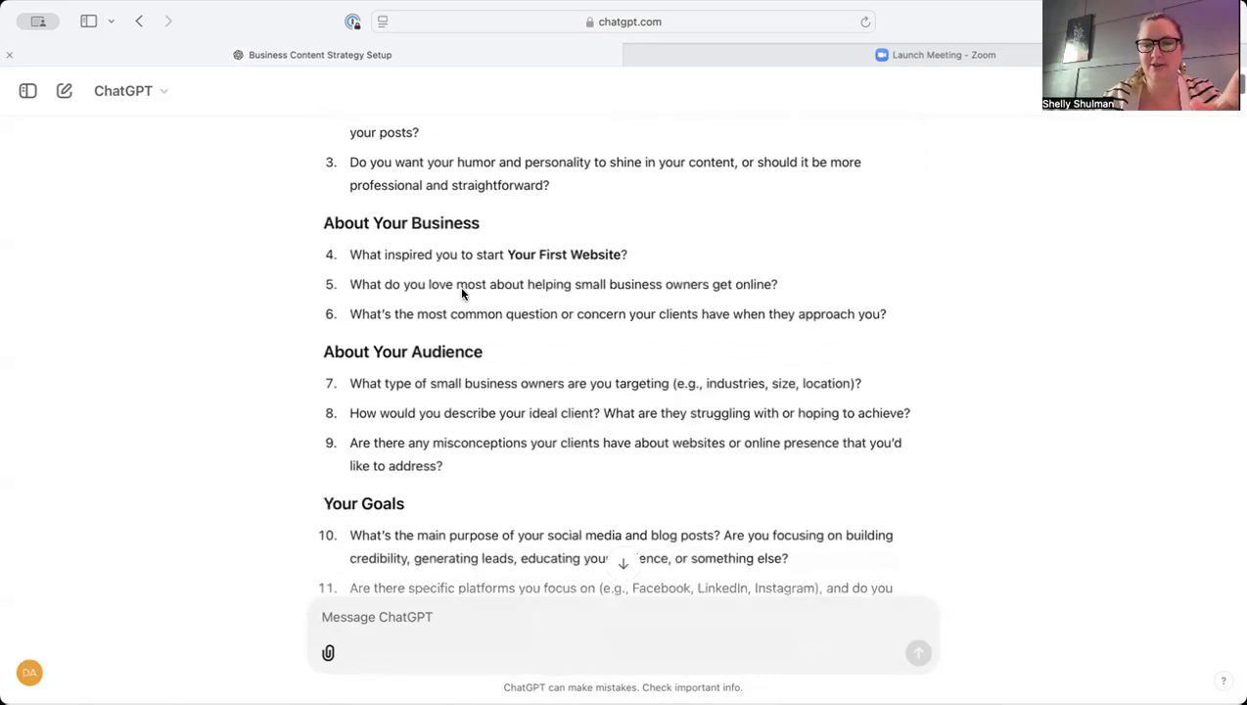
scroll(462, 293, down, 5)
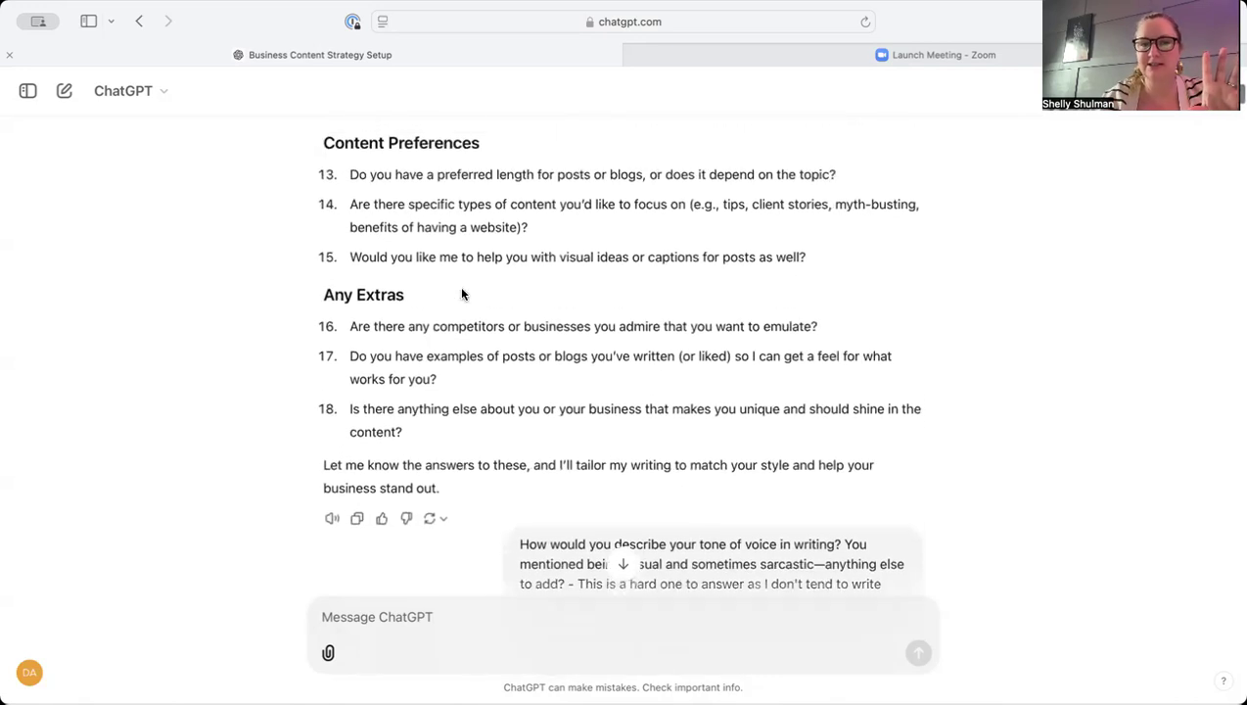
scroll(462, 292, up, 1)
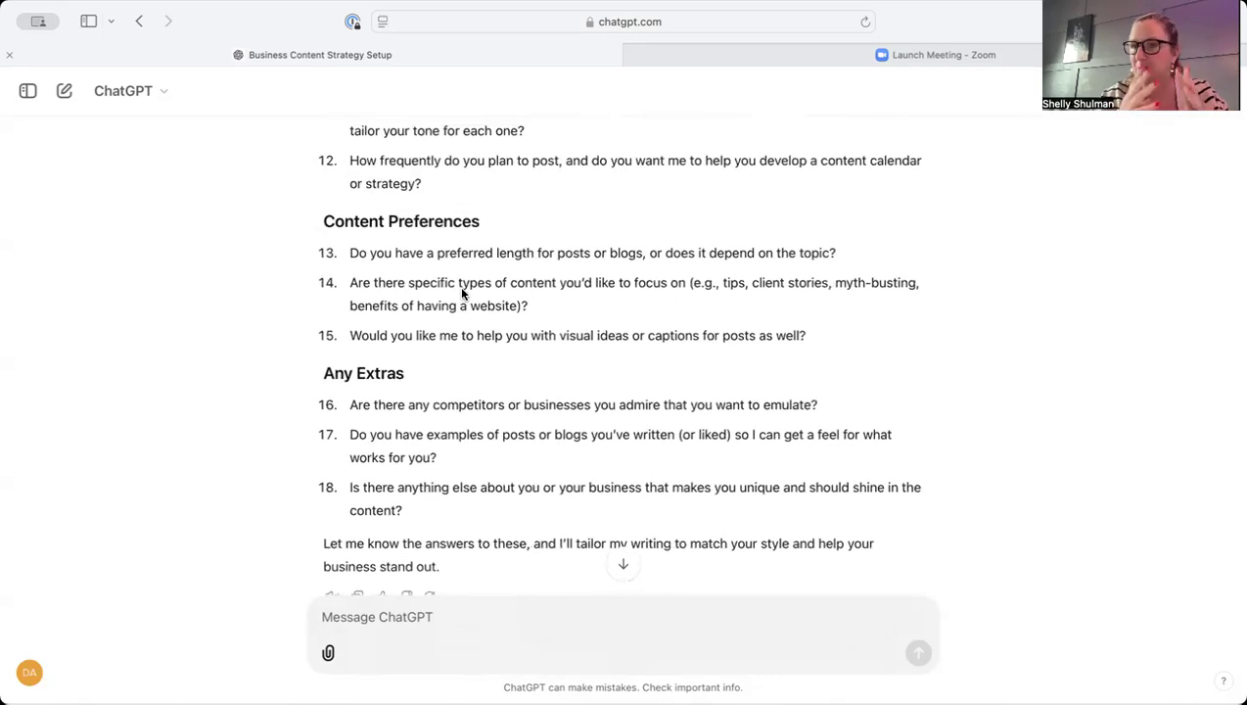
scroll(462, 292, down, 8)
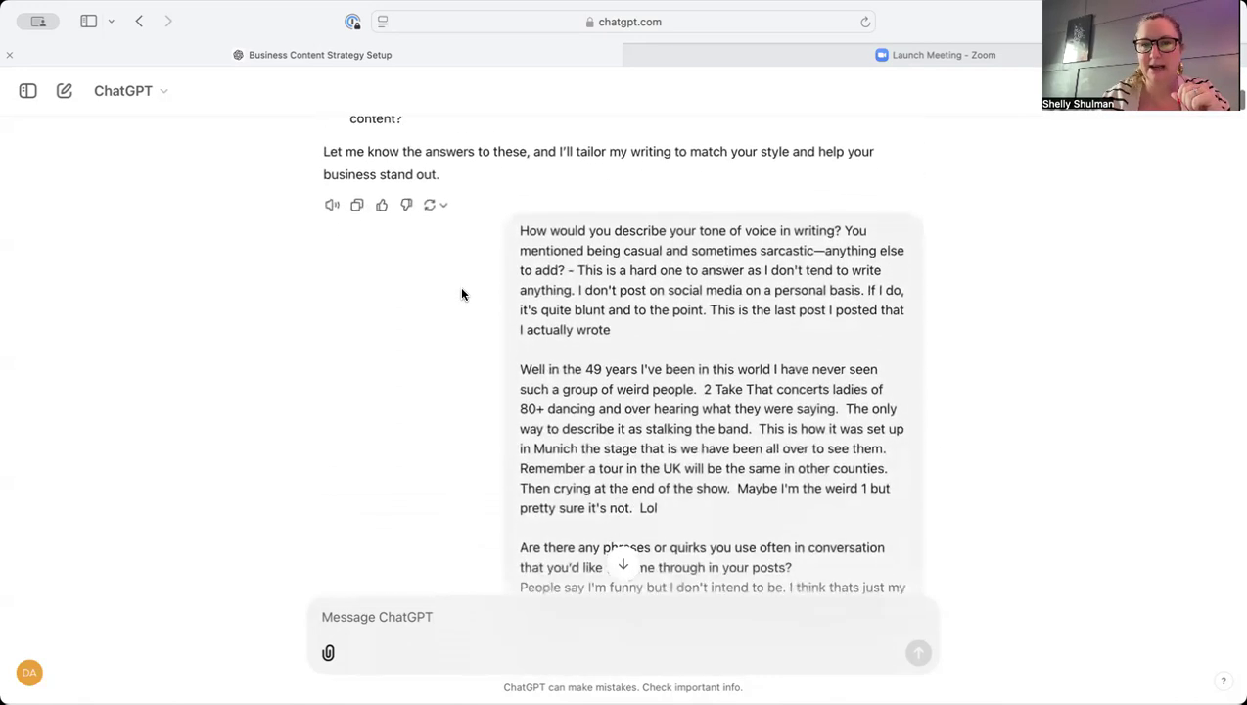
scroll(594, 262, up, 6)
scroll(594, 263, up, 15)
scroll(594, 263, down, 8)
Read through the submitted answers to the onboarding questions, from tone of voice down to the extras, and ChatGPT's reply
scroll(593, 262, down, 14)
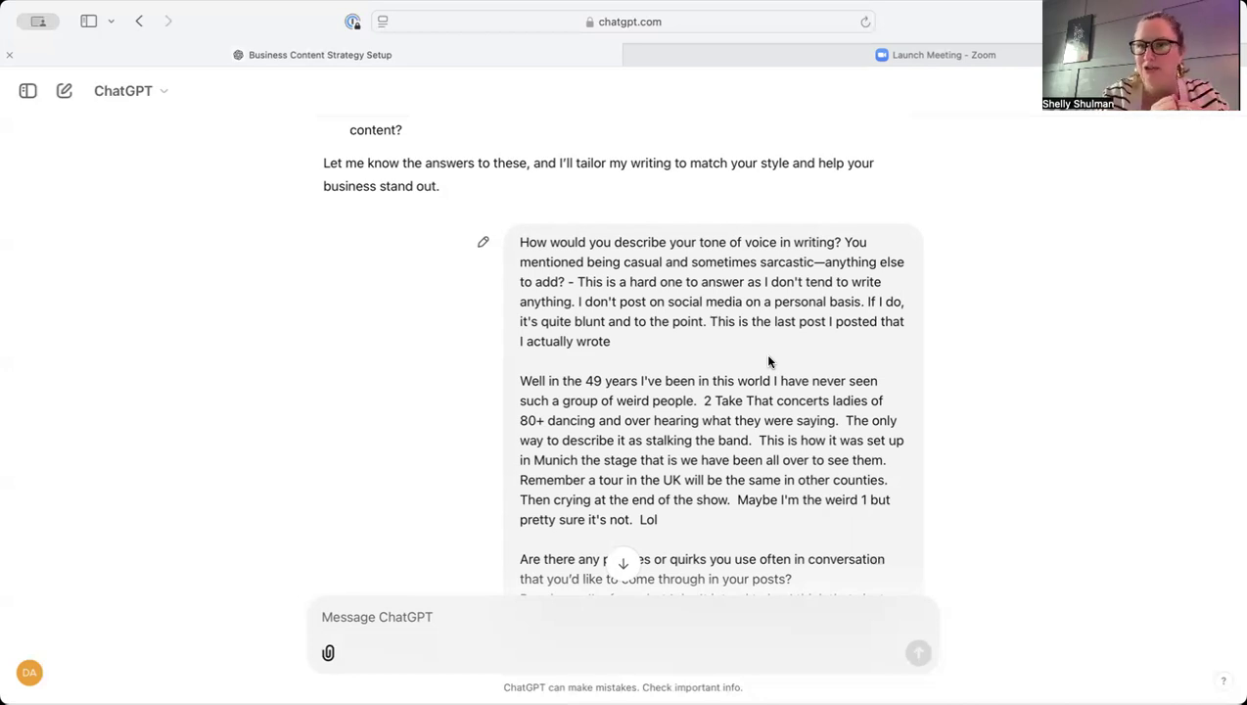
scroll(768, 362, down, 20)
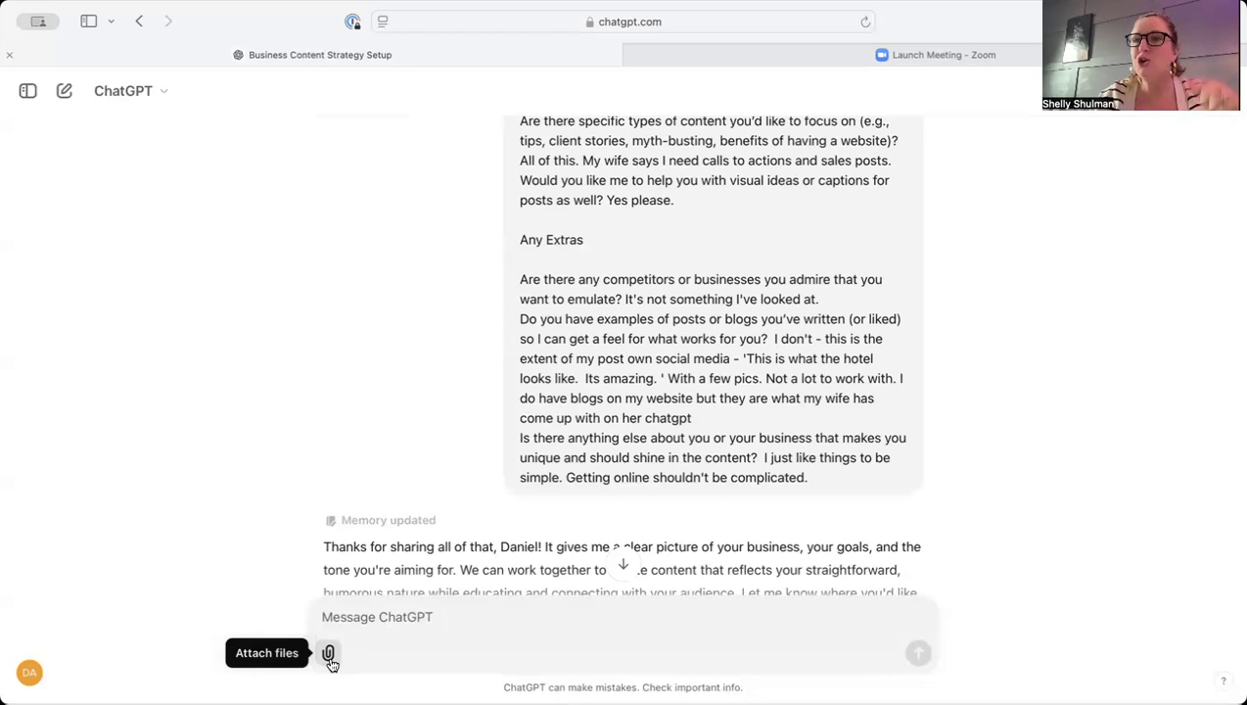
scroll(531, 411, up, 15)
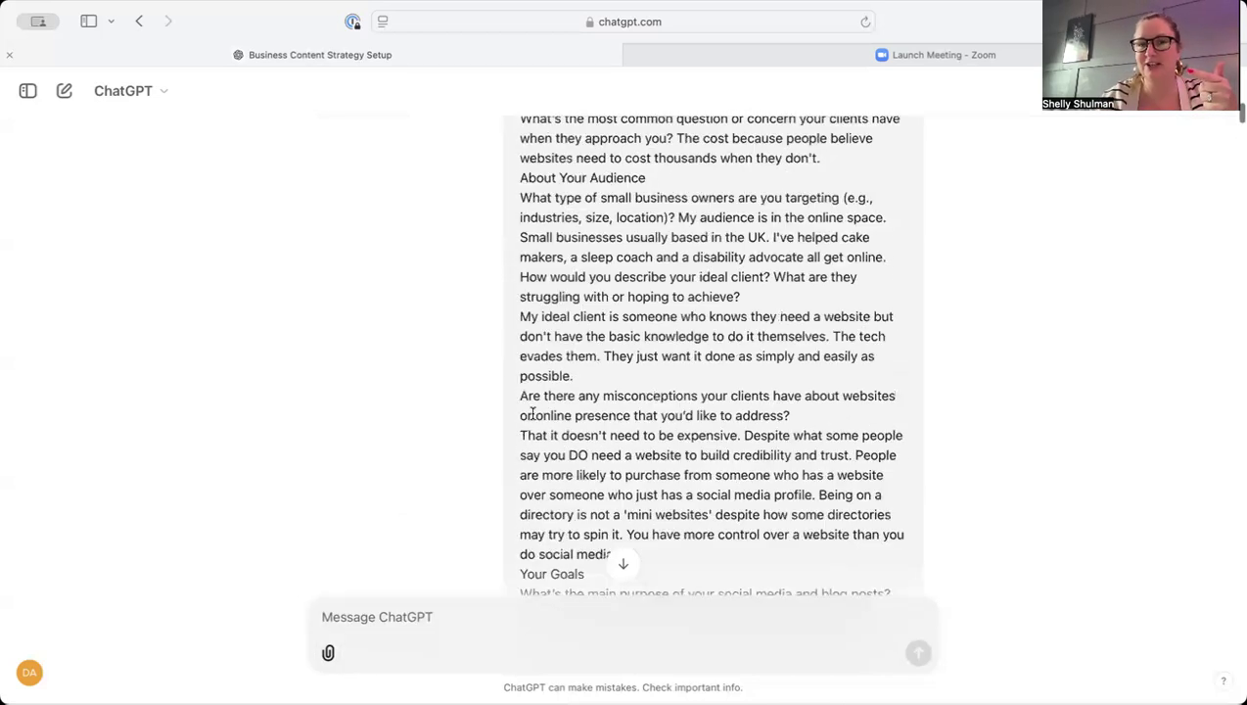
scroll(534, 415, down, 5)
scroll(532, 413, down, 6)
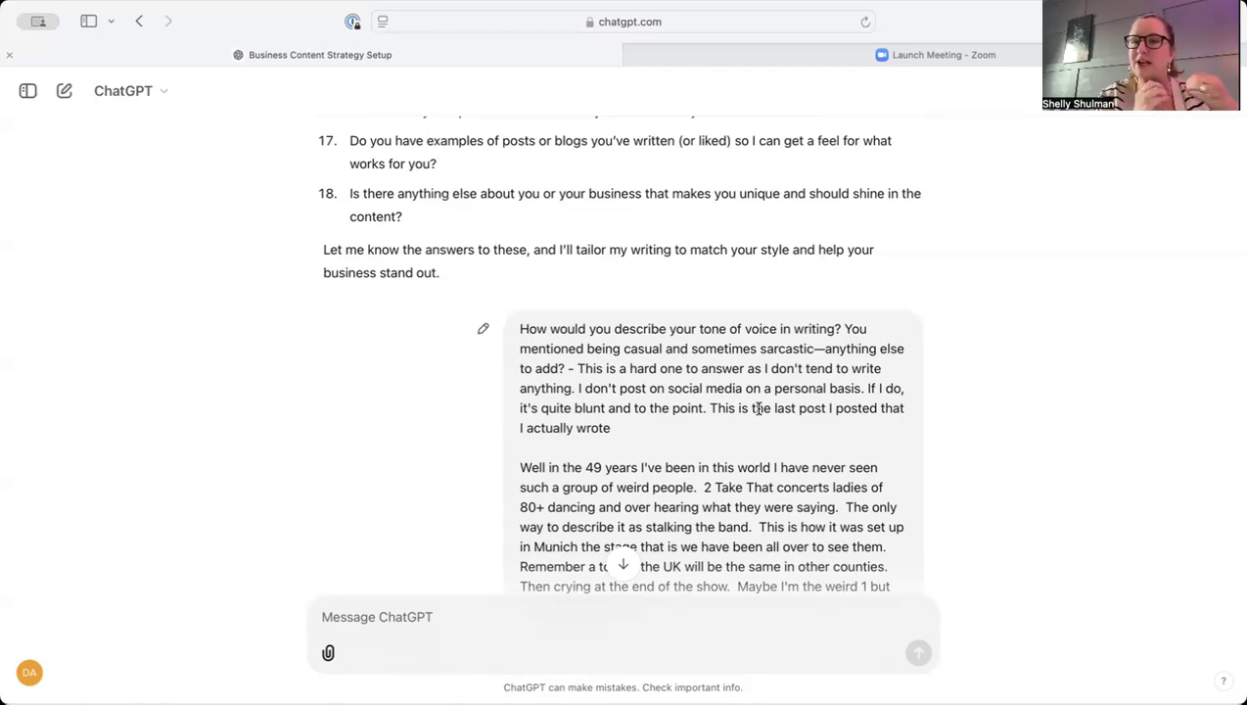
scroll(759, 408, down, 5)
scroll(655, 378, down, 3)
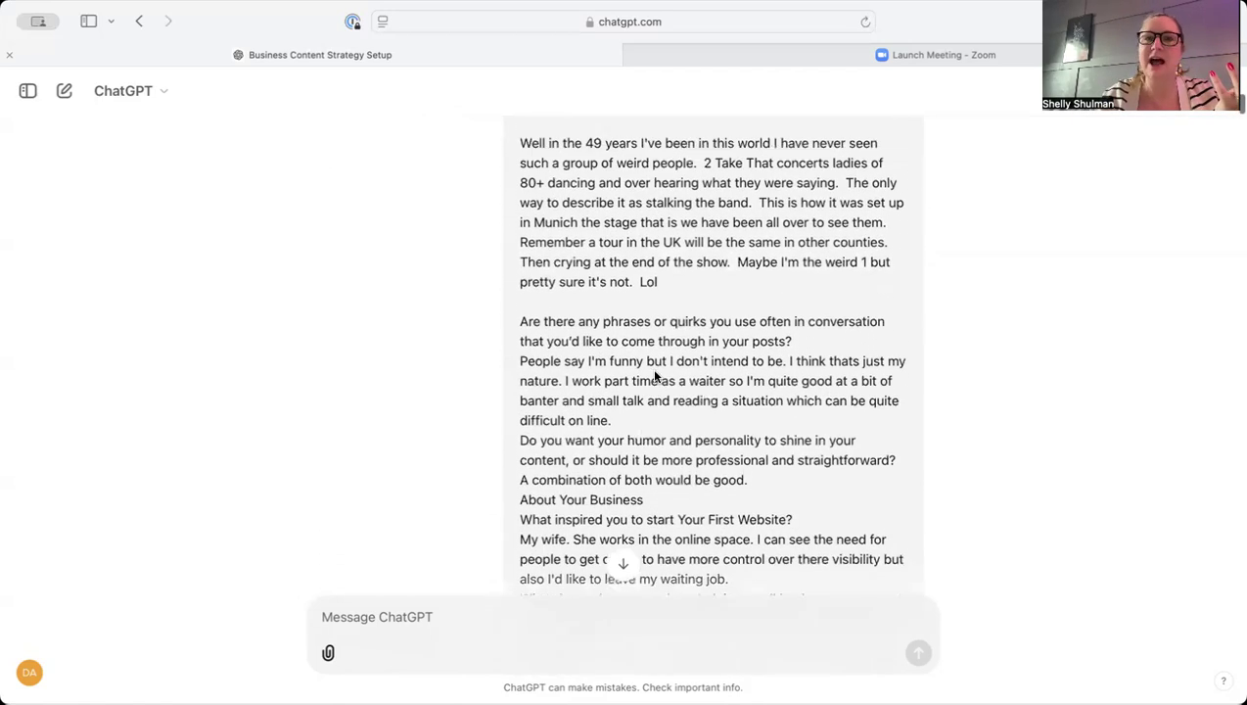
scroll(653, 277, down, 4)
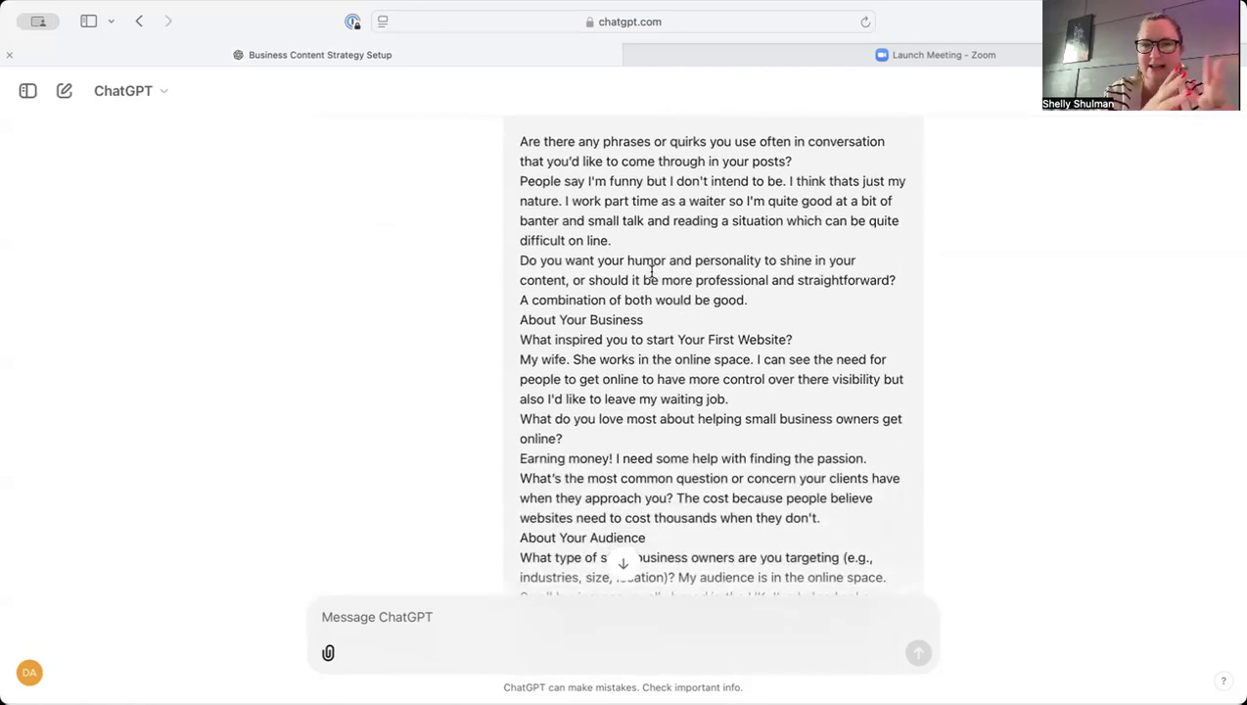
scroll(651, 274, down, 18)
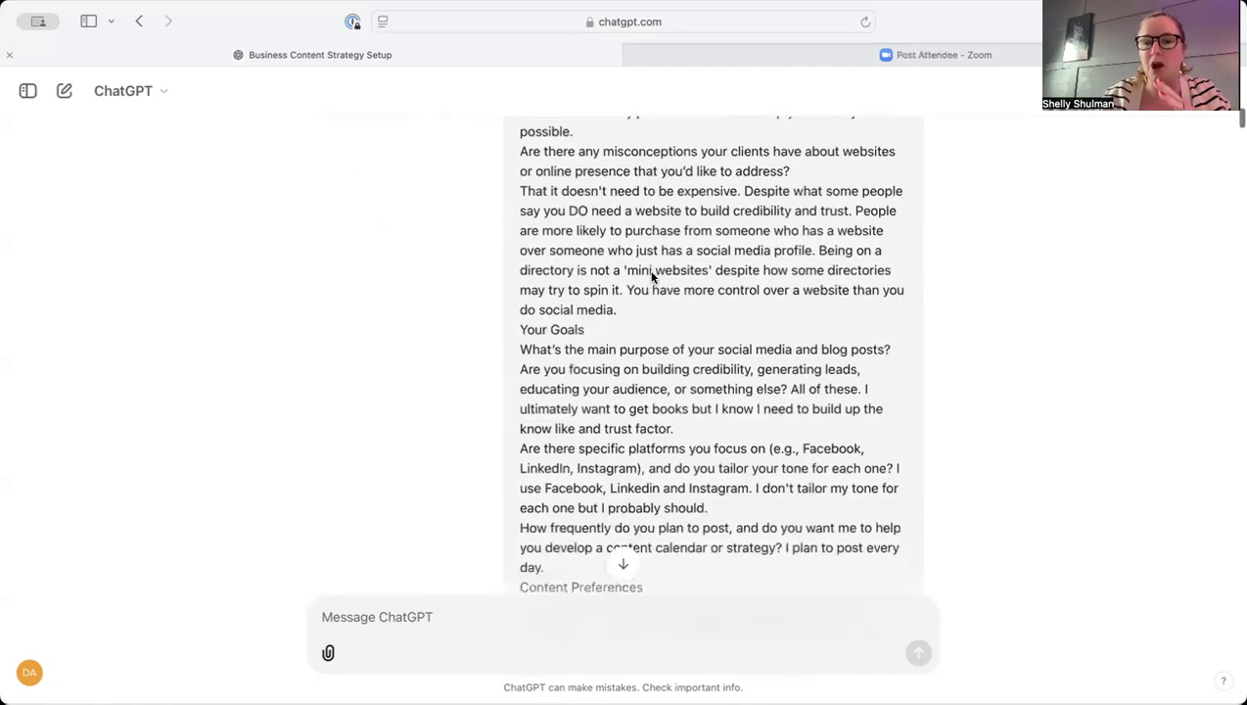
scroll(652, 277, down, 9)
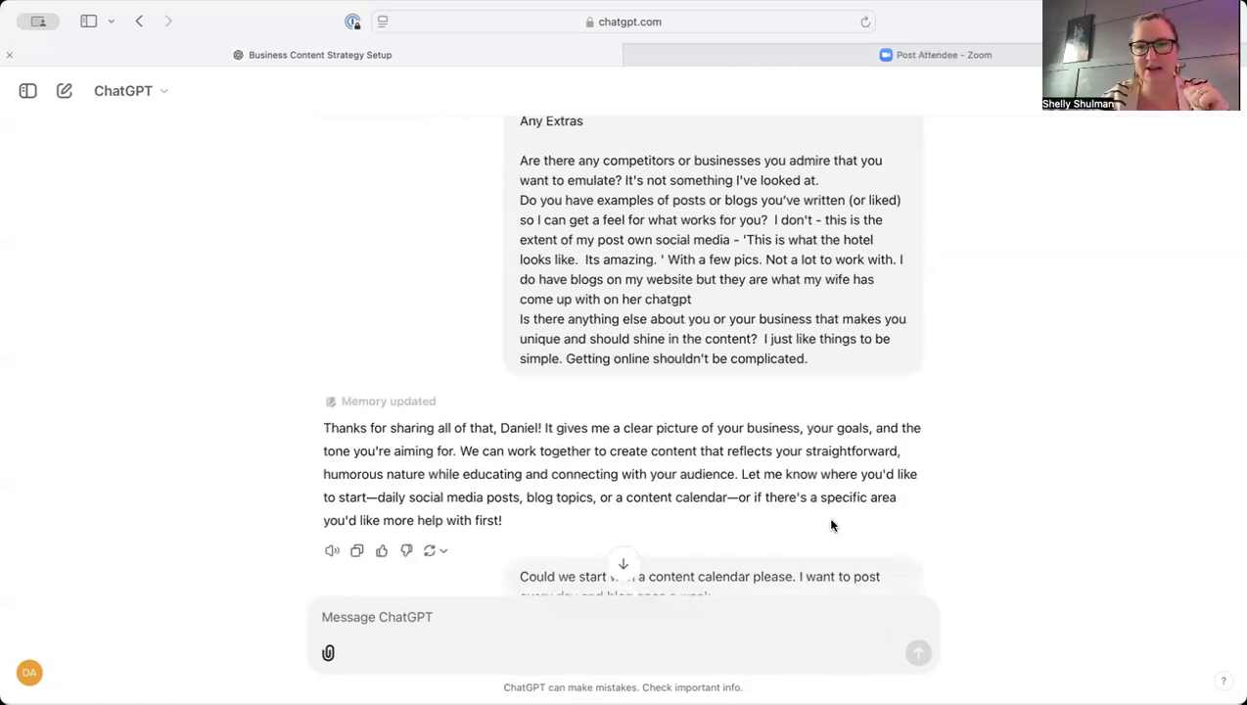
Examine the request for a content calendar with daily posts and a weekly blog, and the 4-week plan drafted for it
scroll(889, 479, down, 2)
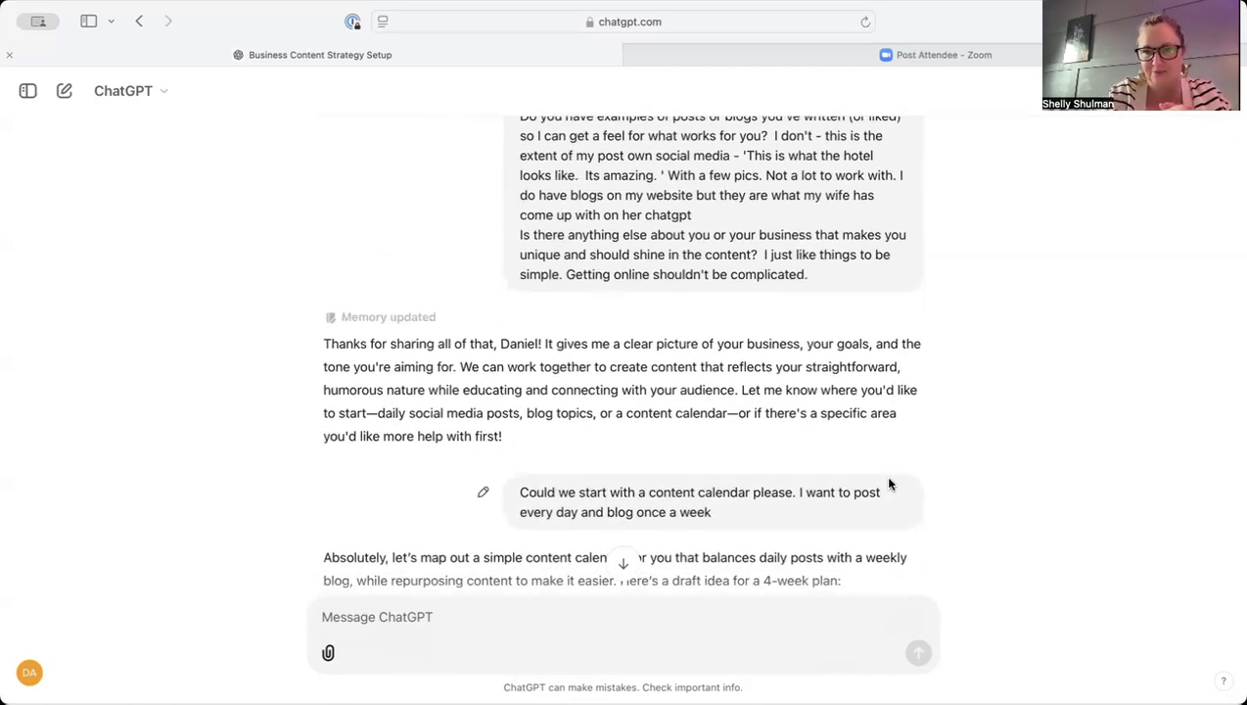
scroll(888, 484, down, 1)
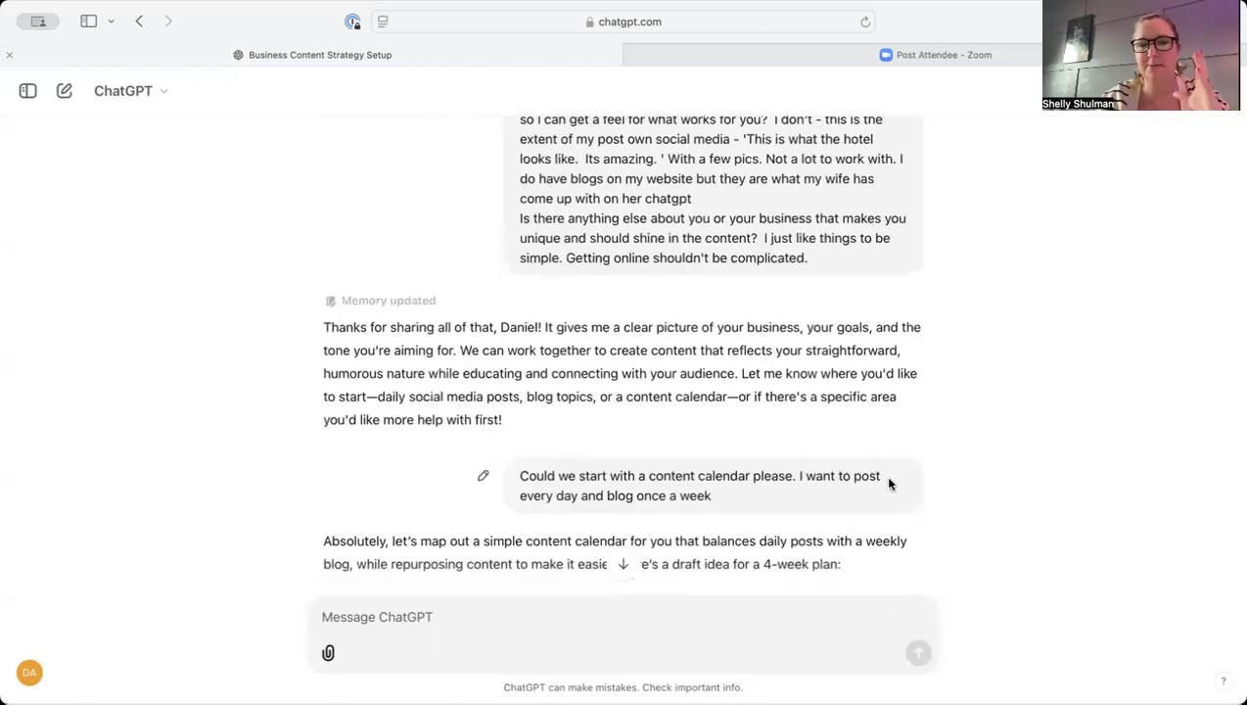
scroll(889, 483, down, 8)
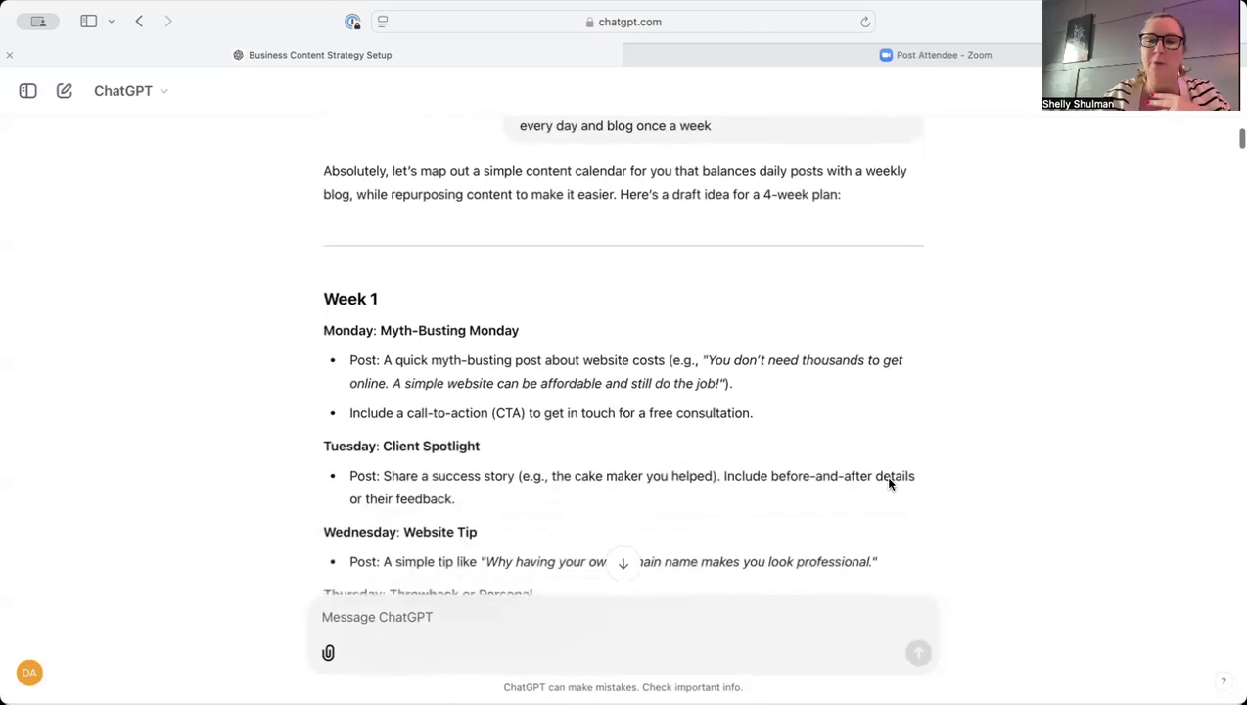
scroll(889, 484, down, 1)
scroll(888, 483, down, 3)
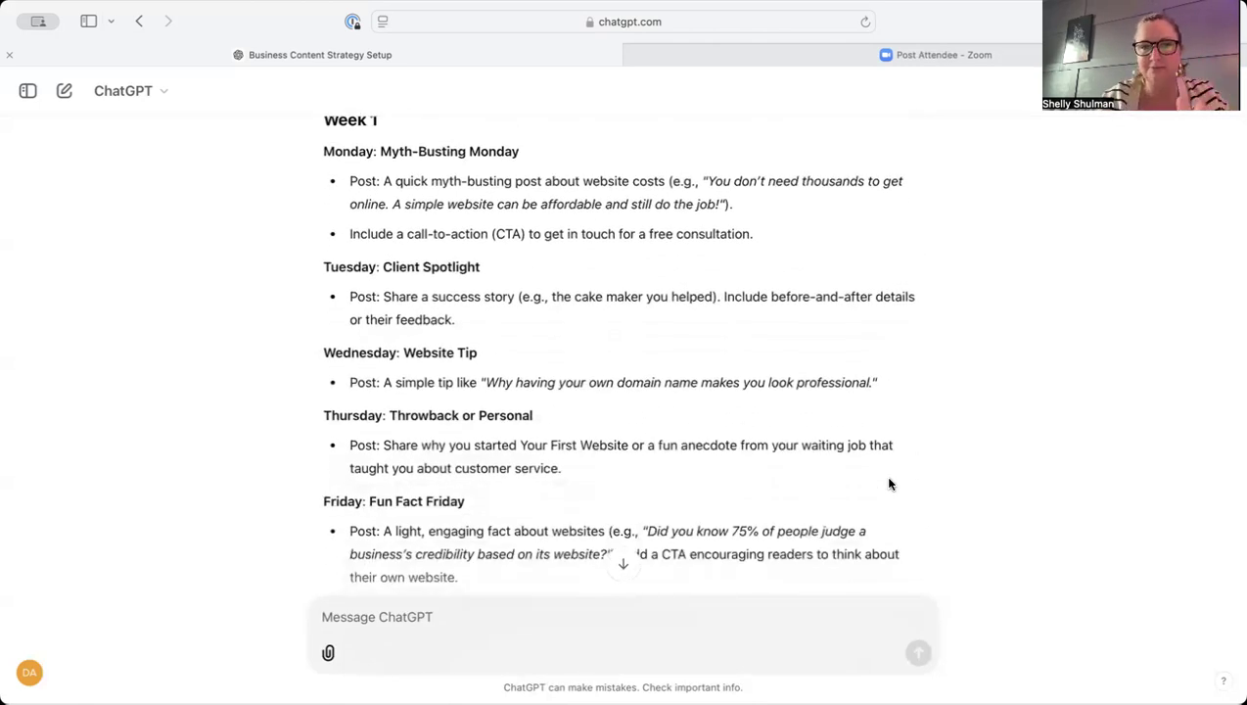
scroll(889, 483, down, 2)
scroll(889, 479, down, 3)
scroll(889, 480, down, 12)
scroll(888, 479, down, 10)
scroll(889, 480, up, 3)
scroll(775, 396, up, 5)
Read through the request to draft all posts and blogs, and the Week 1 daily posts and blog written for it
scroll(775, 396, down, 4)
scroll(775, 395, down, 5)
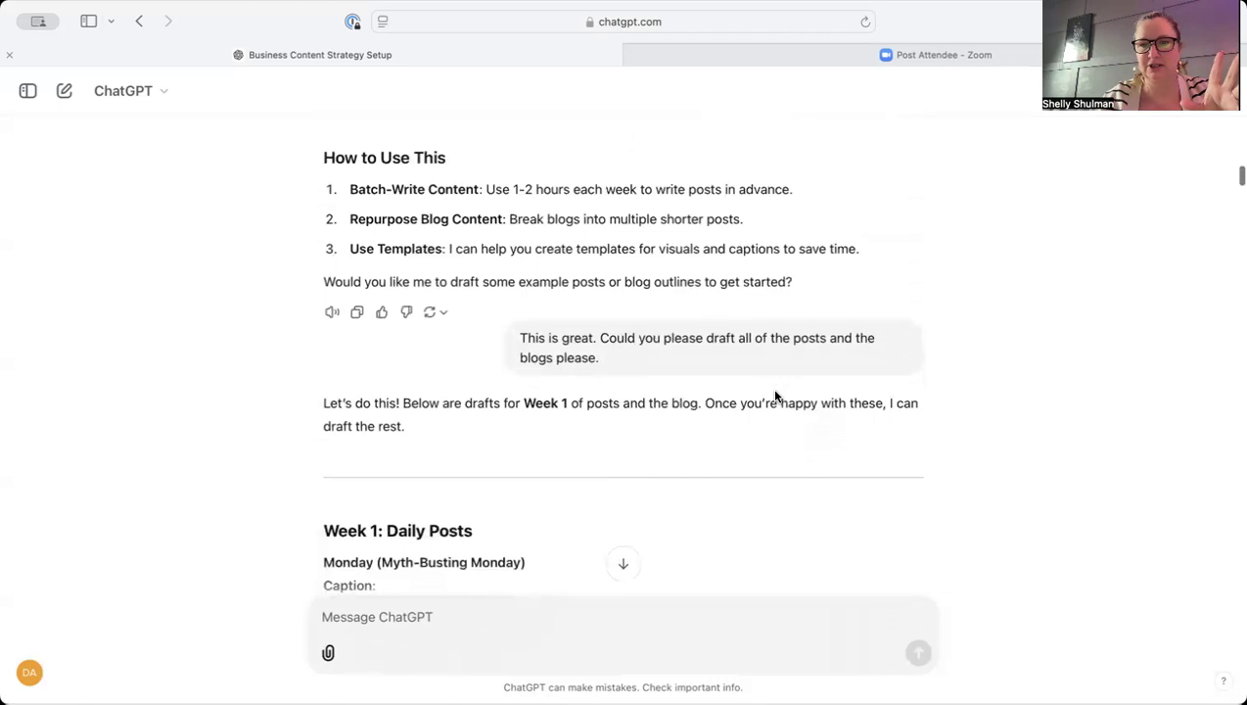
scroll(774, 396, down, 1)
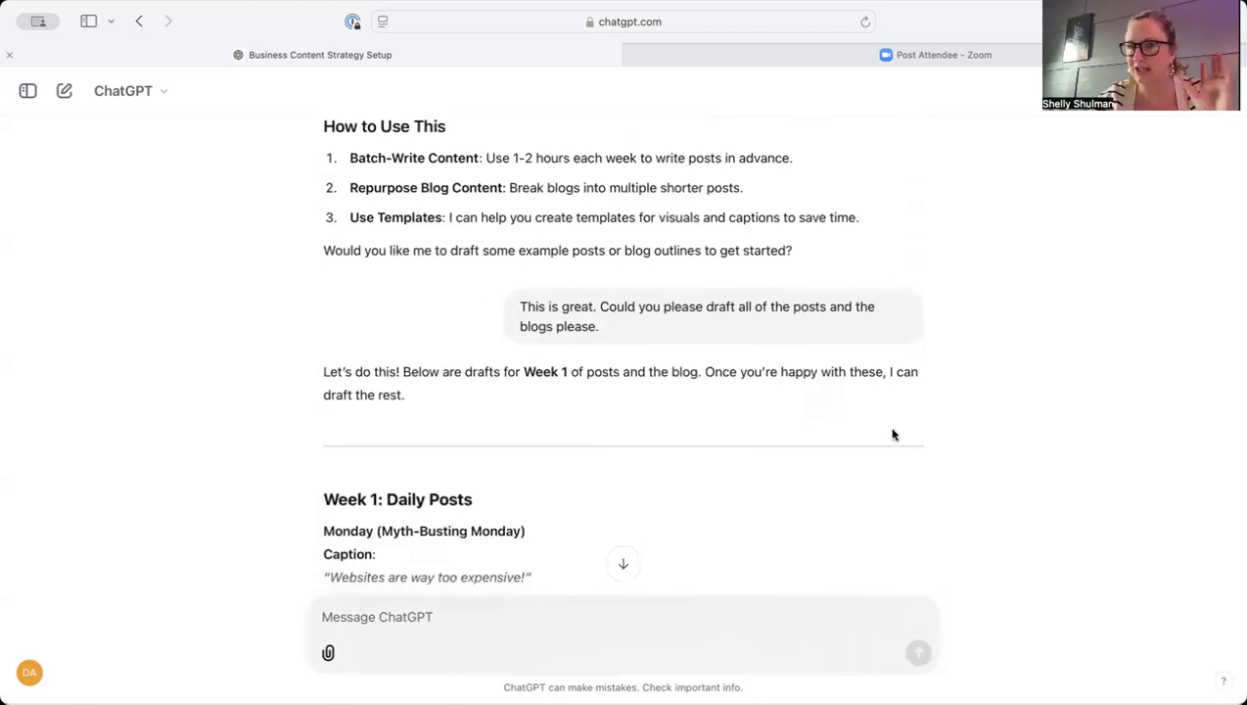
scroll(892, 434, down, 6)
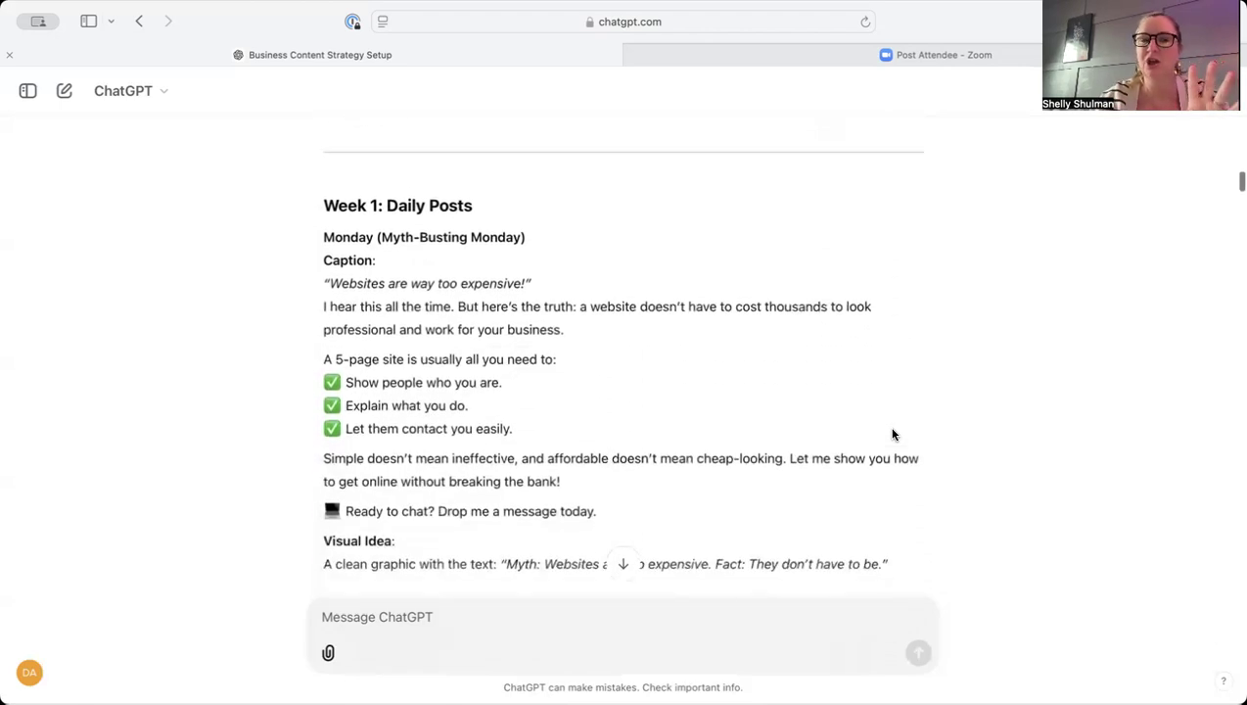
scroll(892, 435, down, 1)
scroll(893, 434, down, 12)
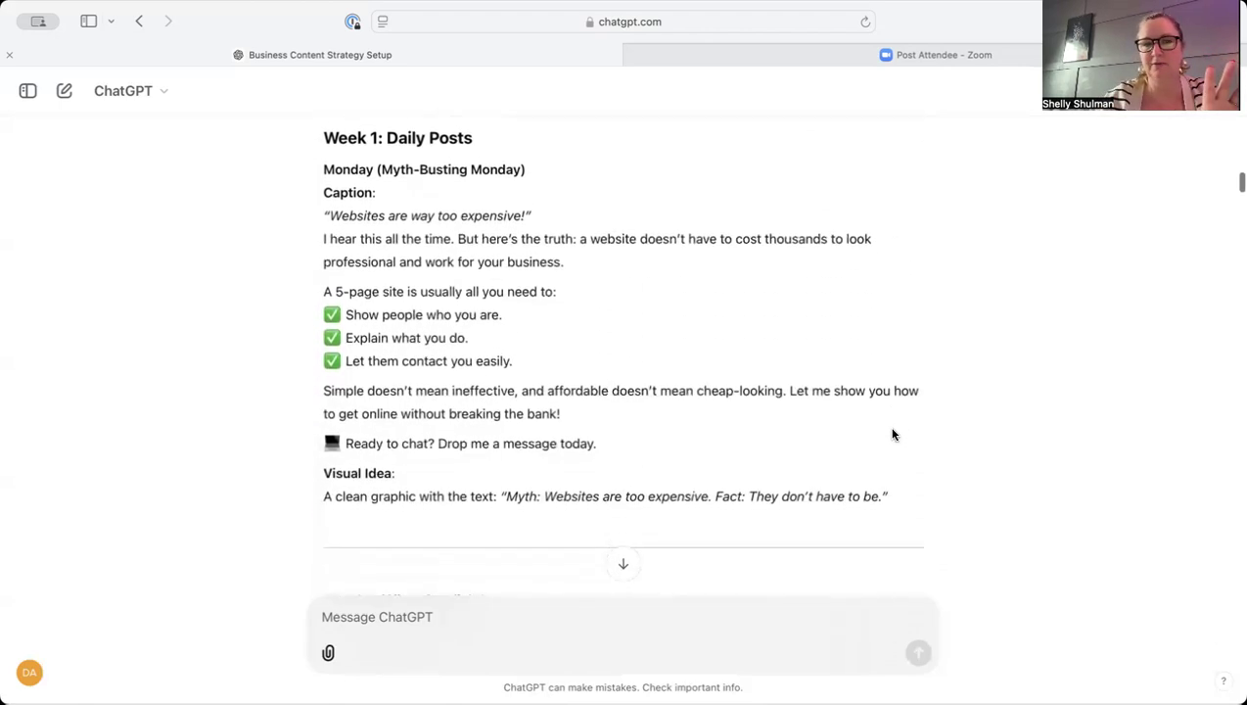
scroll(893, 434, down, 20)
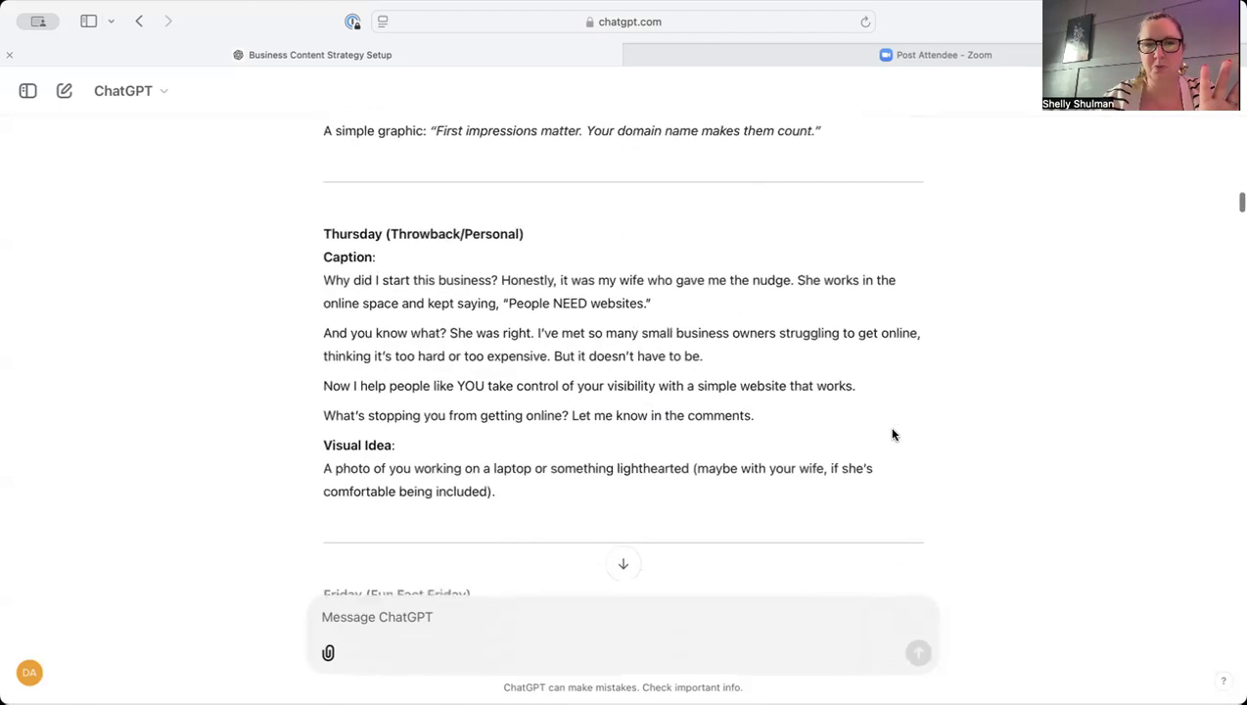
scroll(893, 434, down, 20)
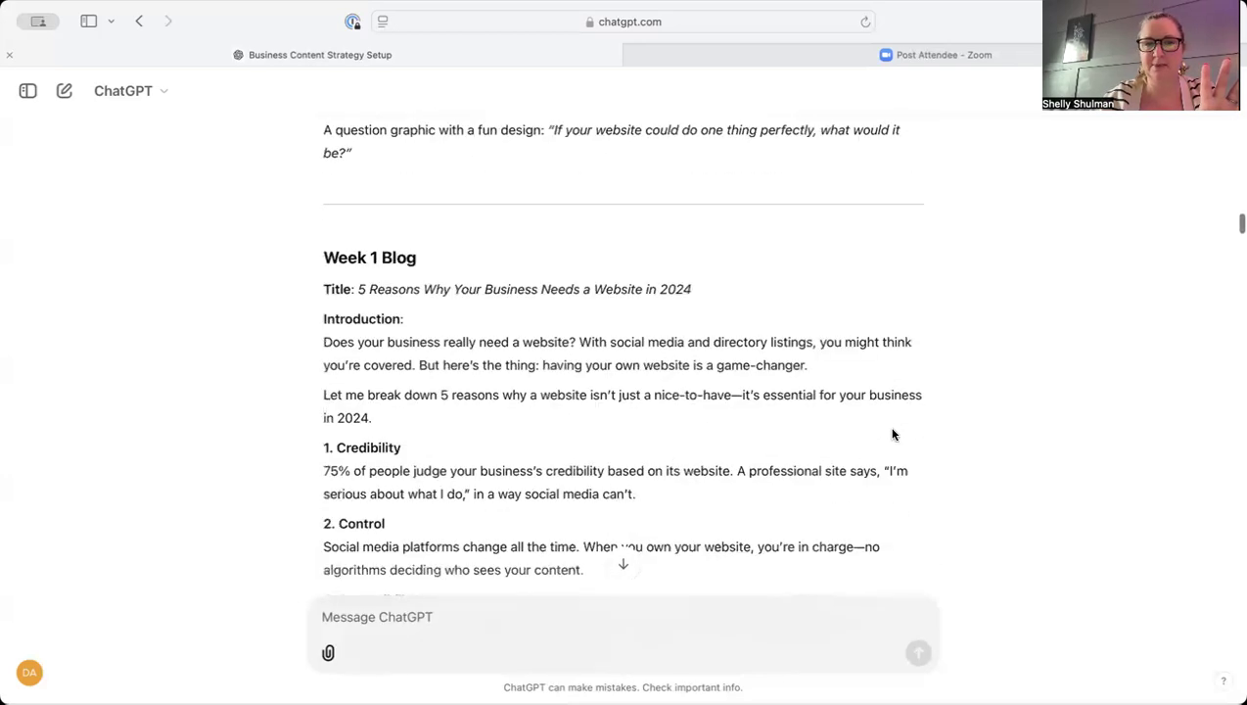
scroll(893, 435, down, 2)
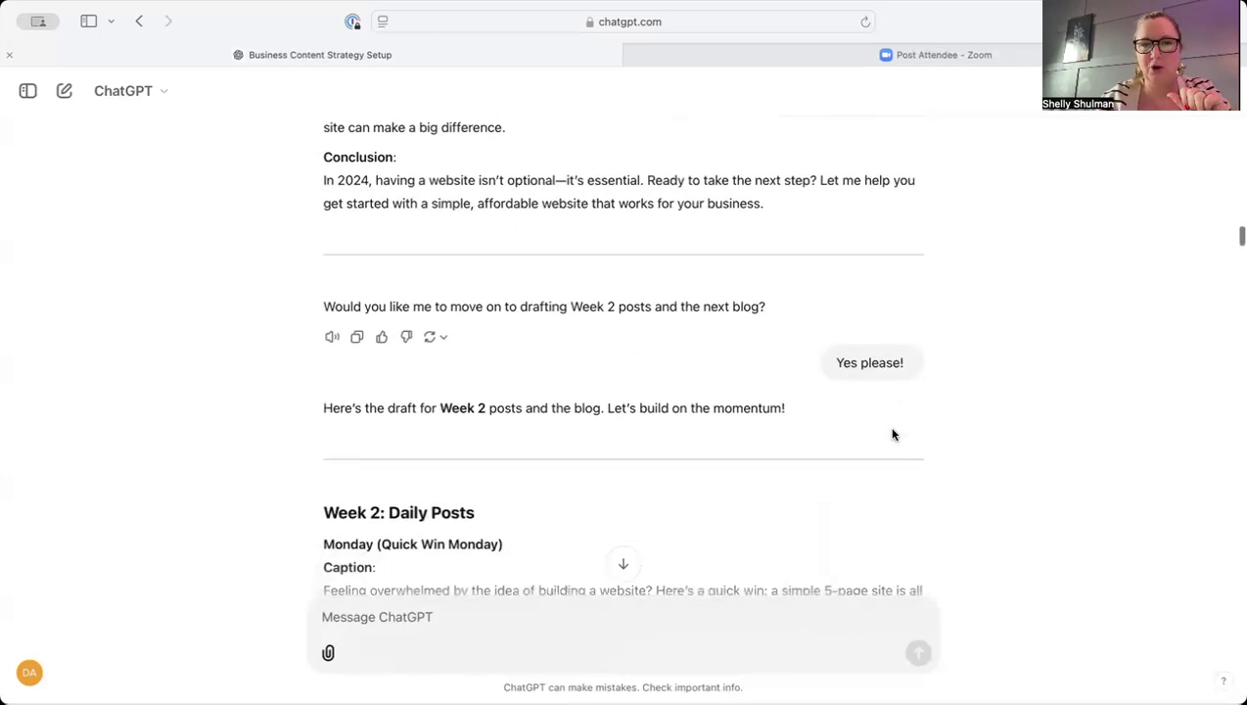
Examine the Week 2 drafts, the request for a longer blog and different Monday post, and the revisions with cross-platform posting advice
scroll(846, 476, down, 15)
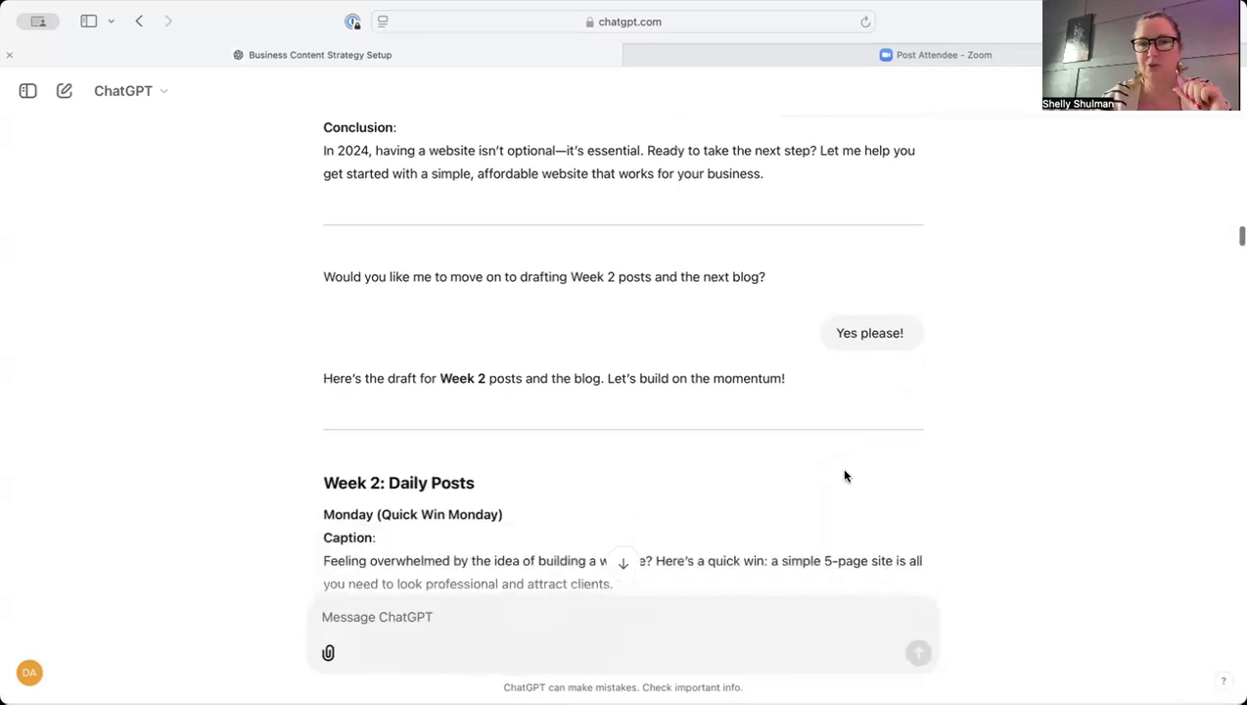
scroll(846, 477, down, 20)
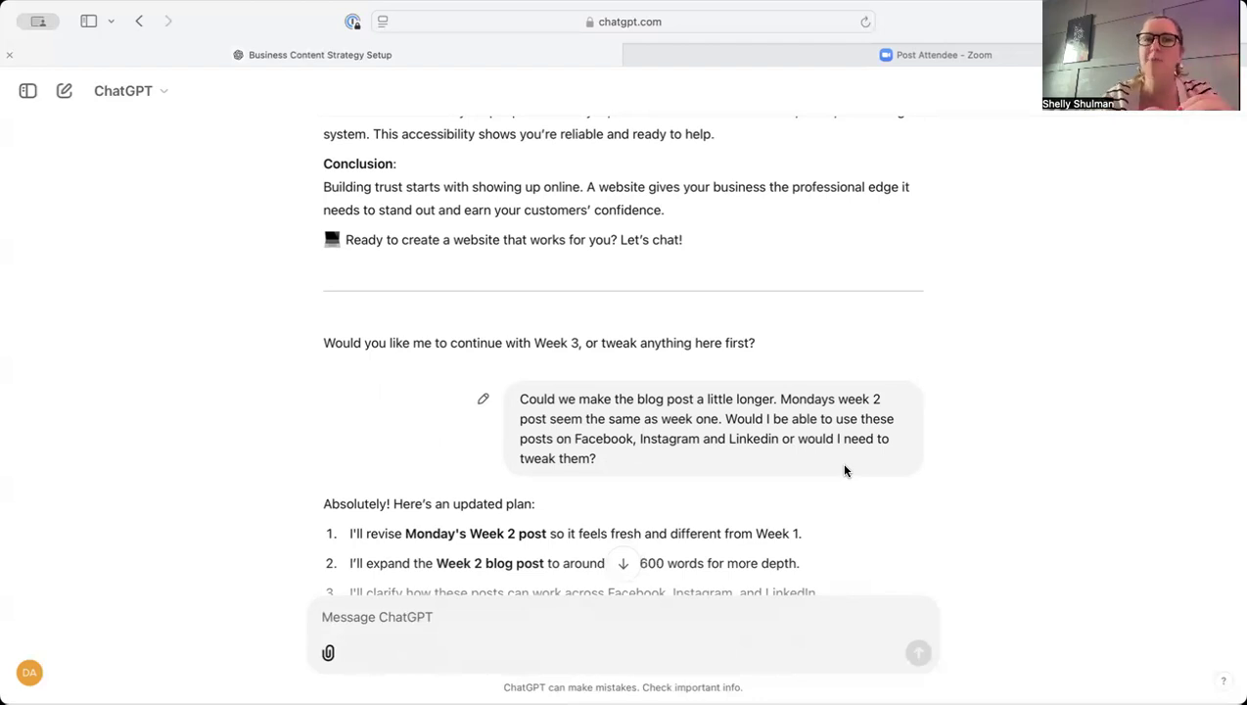
scroll(845, 470, down, 10)
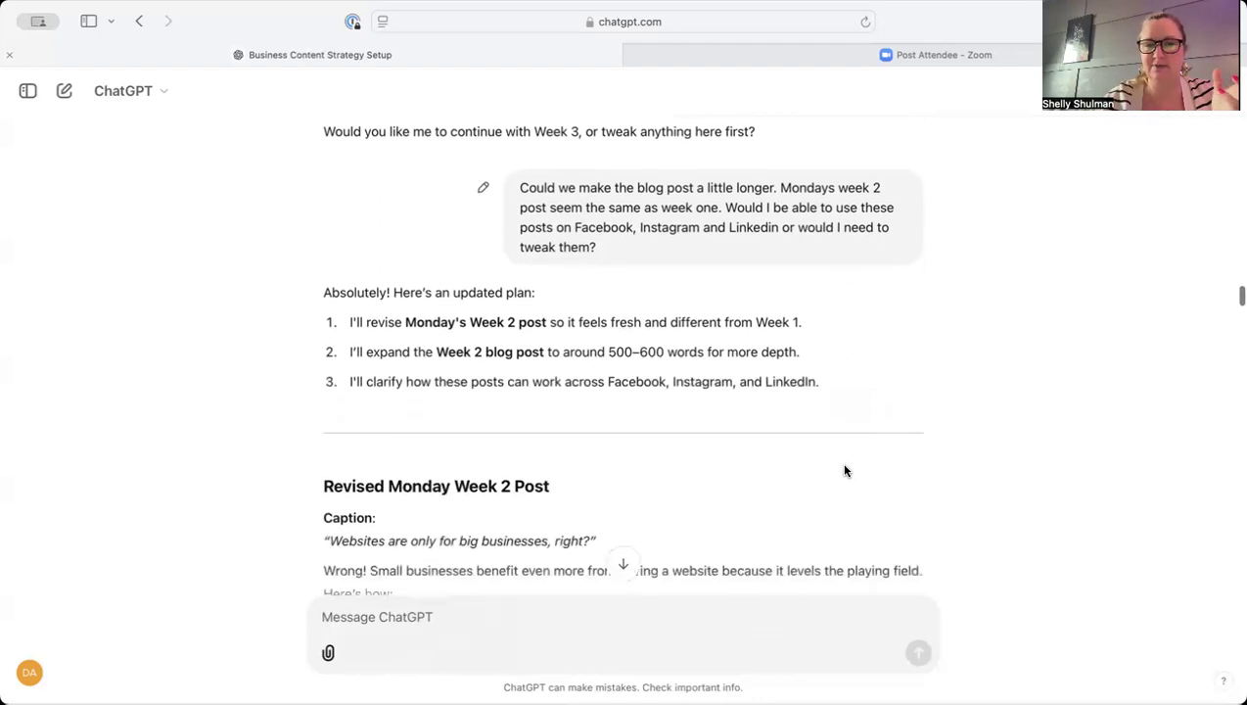
scroll(845, 470, down, 2)
scroll(844, 471, up, 2)
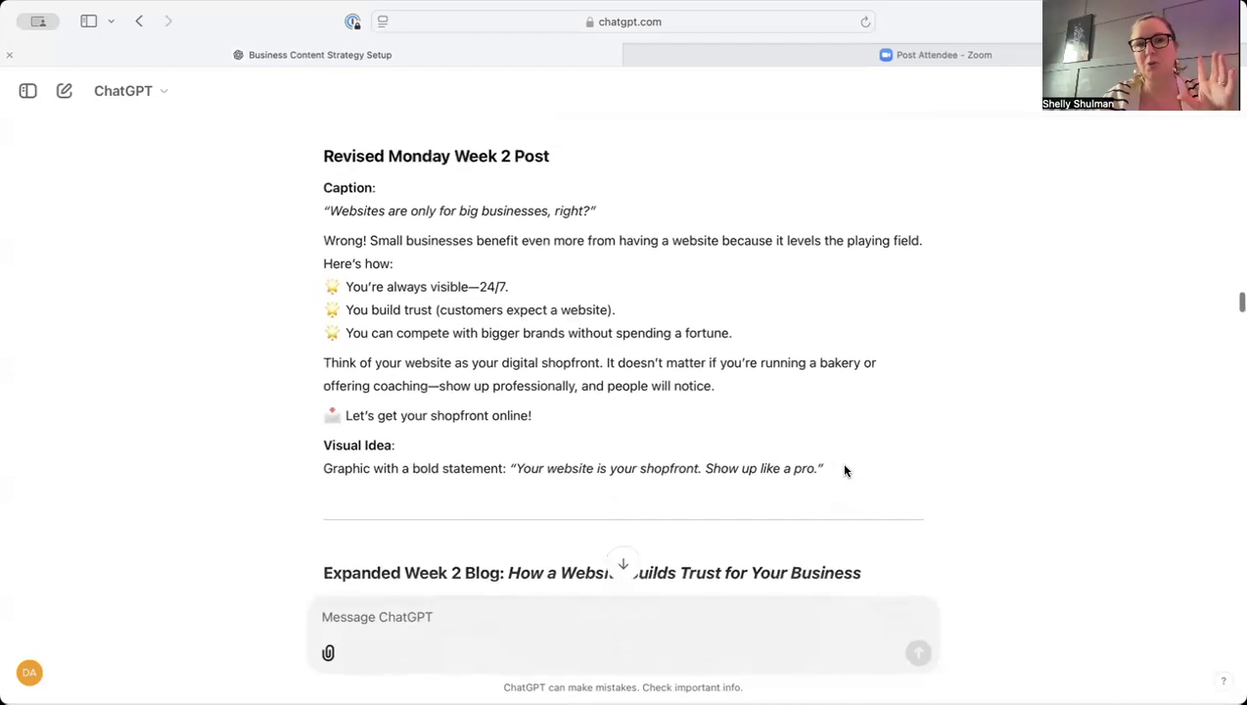
scroll(845, 471, down, 15)
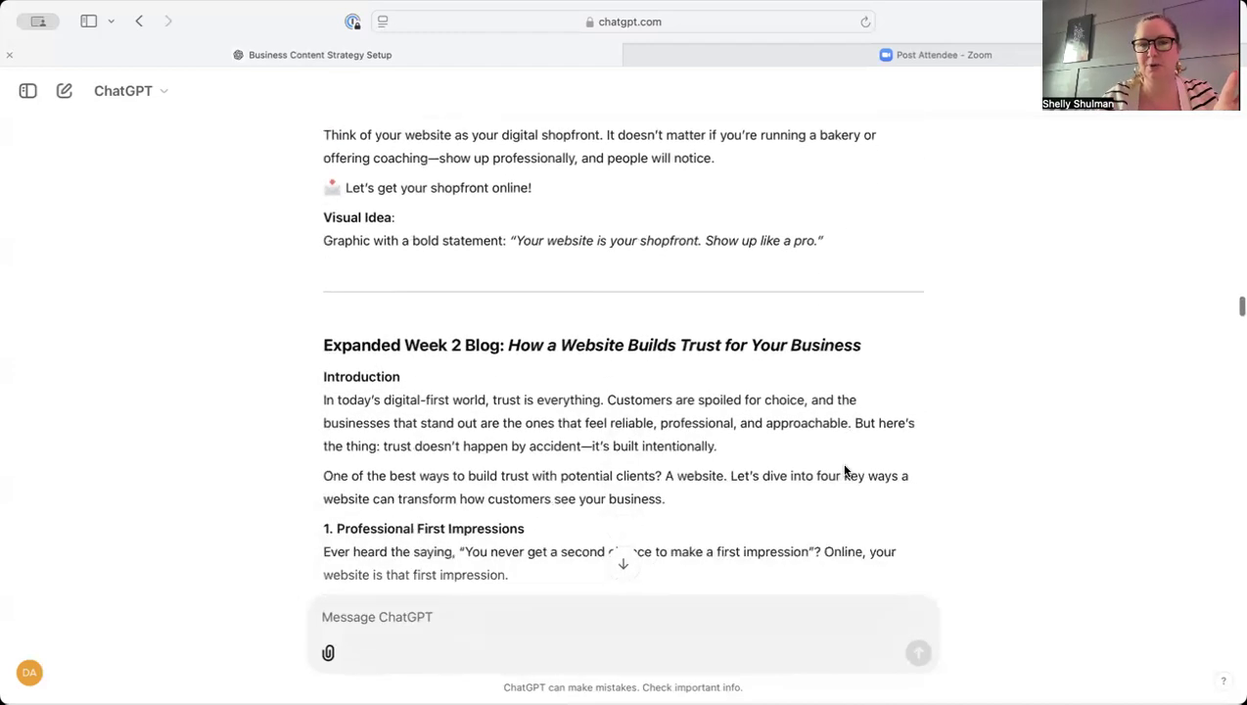
scroll(845, 471, down, 18)
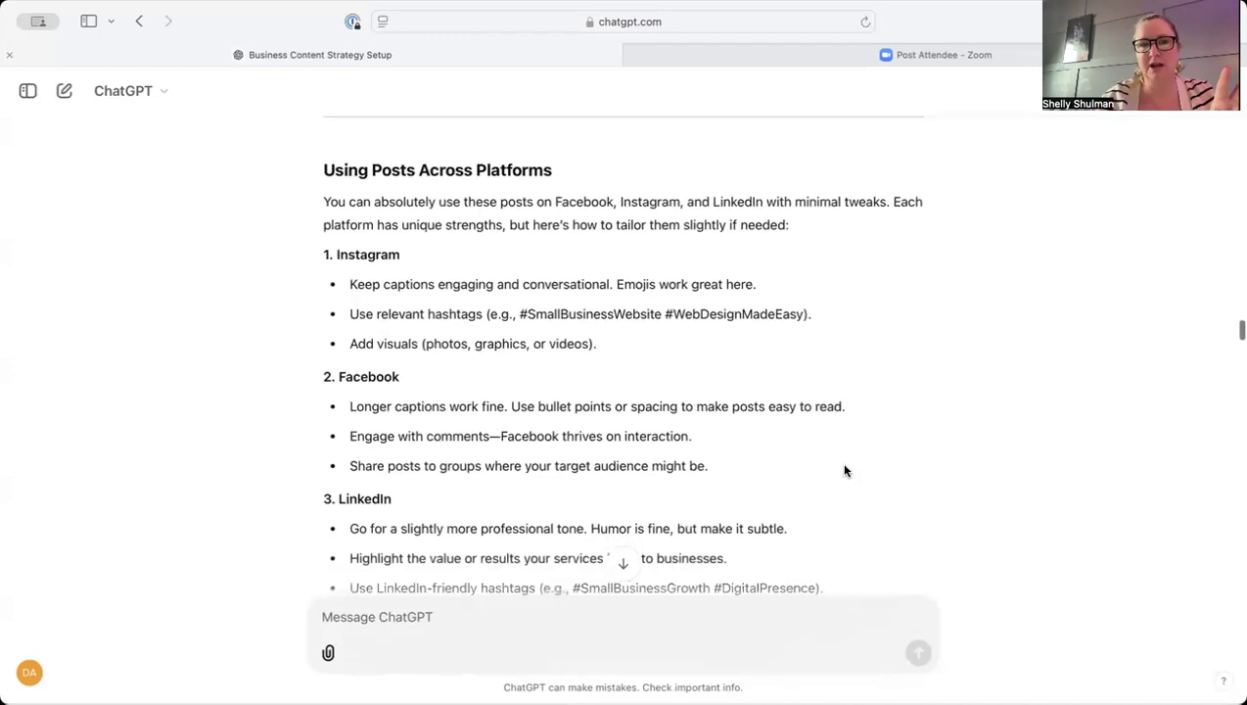
scroll(844, 471, down, 2)
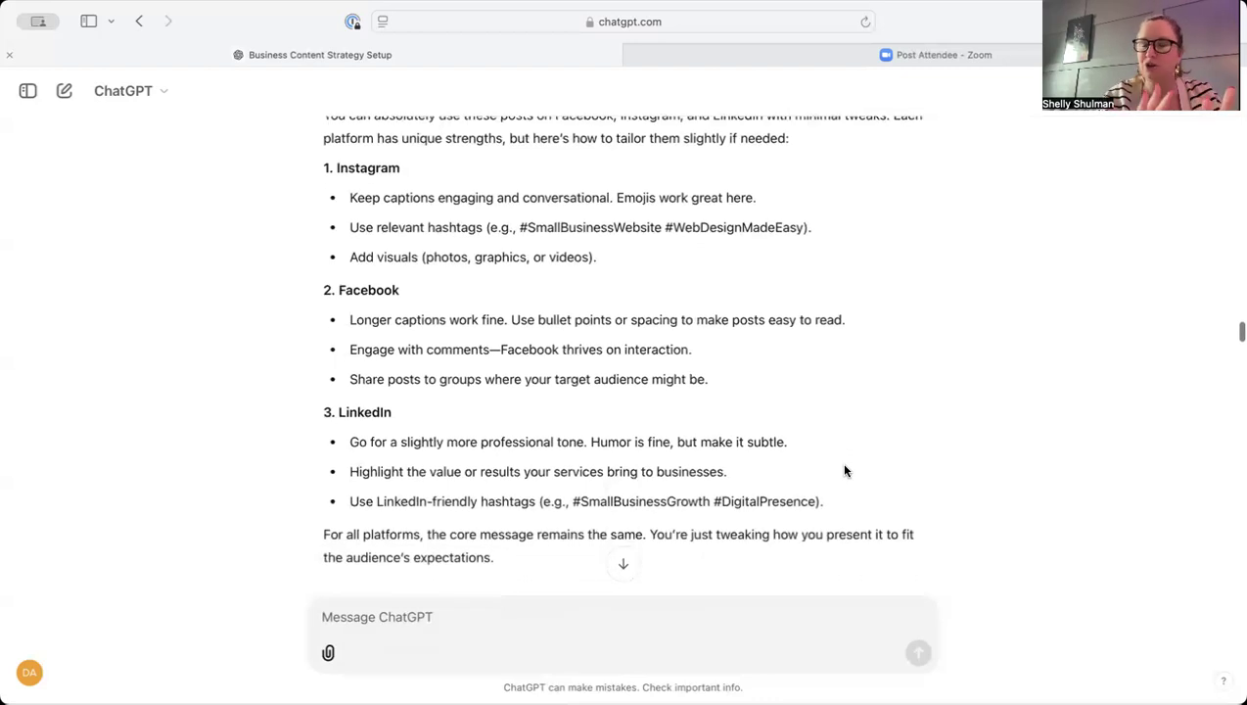
Review the request to refine Week 3 and the resulting daily posts, platform tips and blog
scroll(845, 471, down, 9)
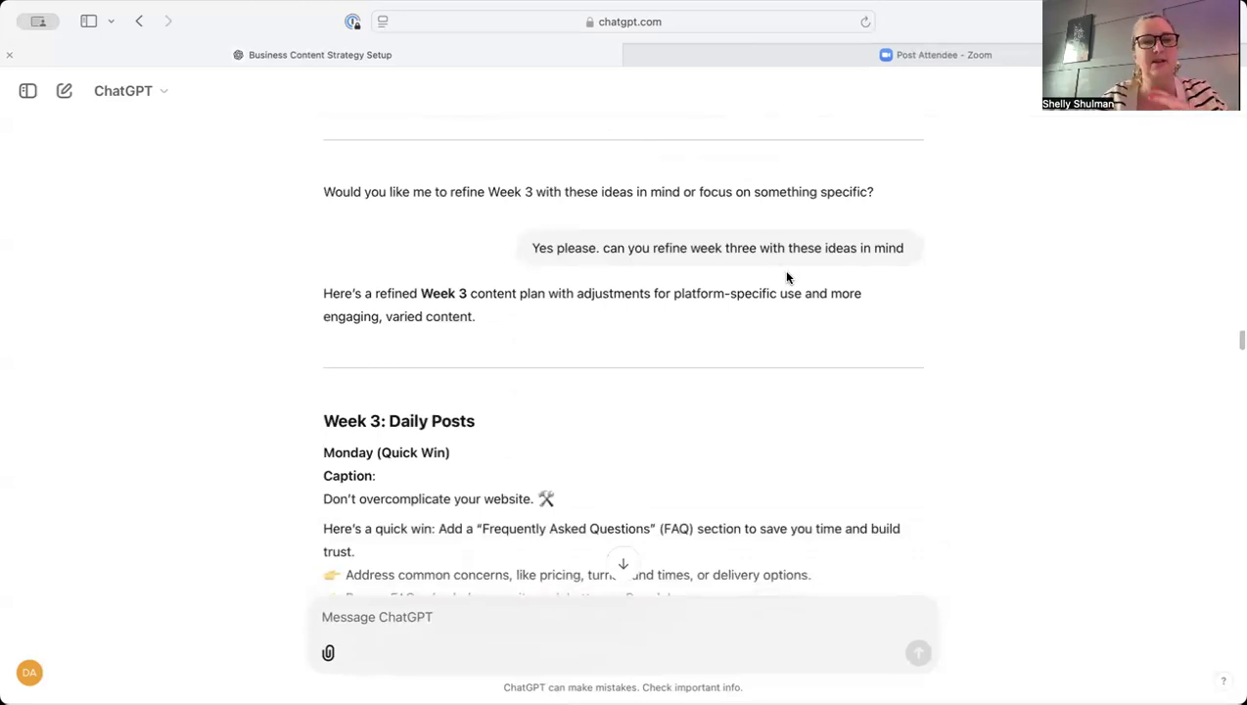
scroll(785, 277, down, 15)
scroll(786, 277, down, 20)
scroll(786, 277, down, 18)
scroll(786, 277, down, 13)
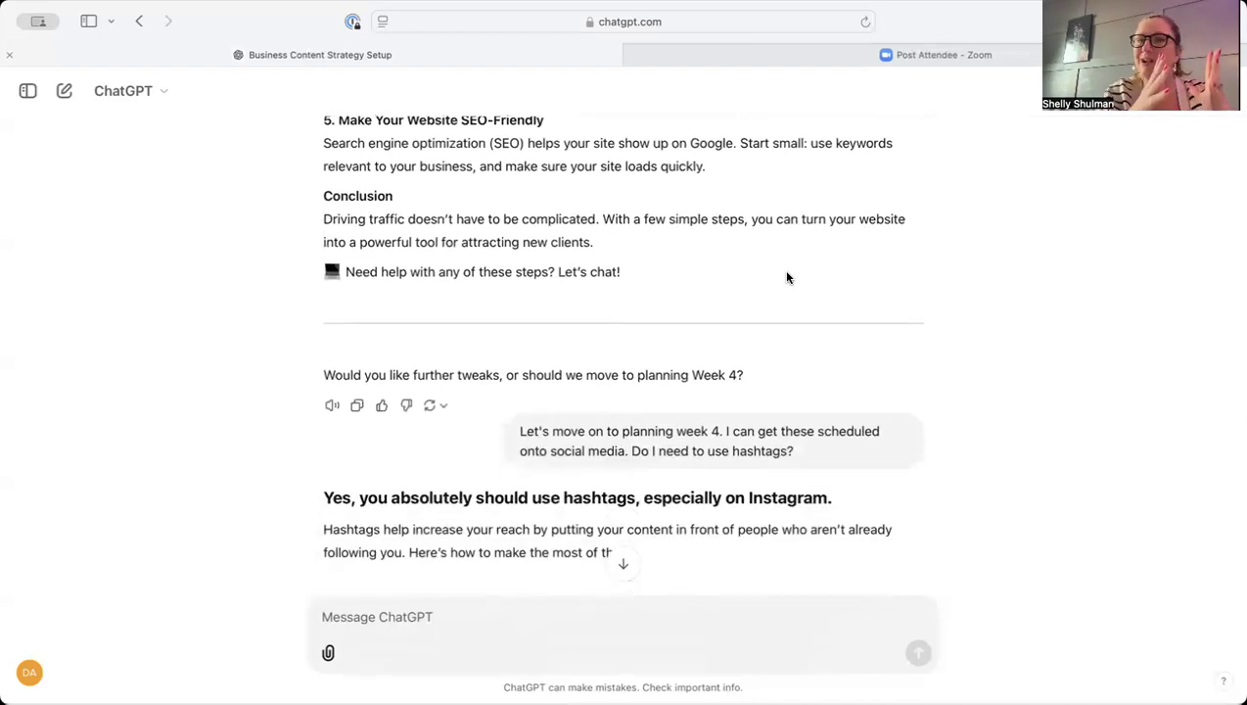
Examine the question about using hashtags, the hashtag tips, and the Week 4 posts and blog
scroll(786, 277, down, 10)
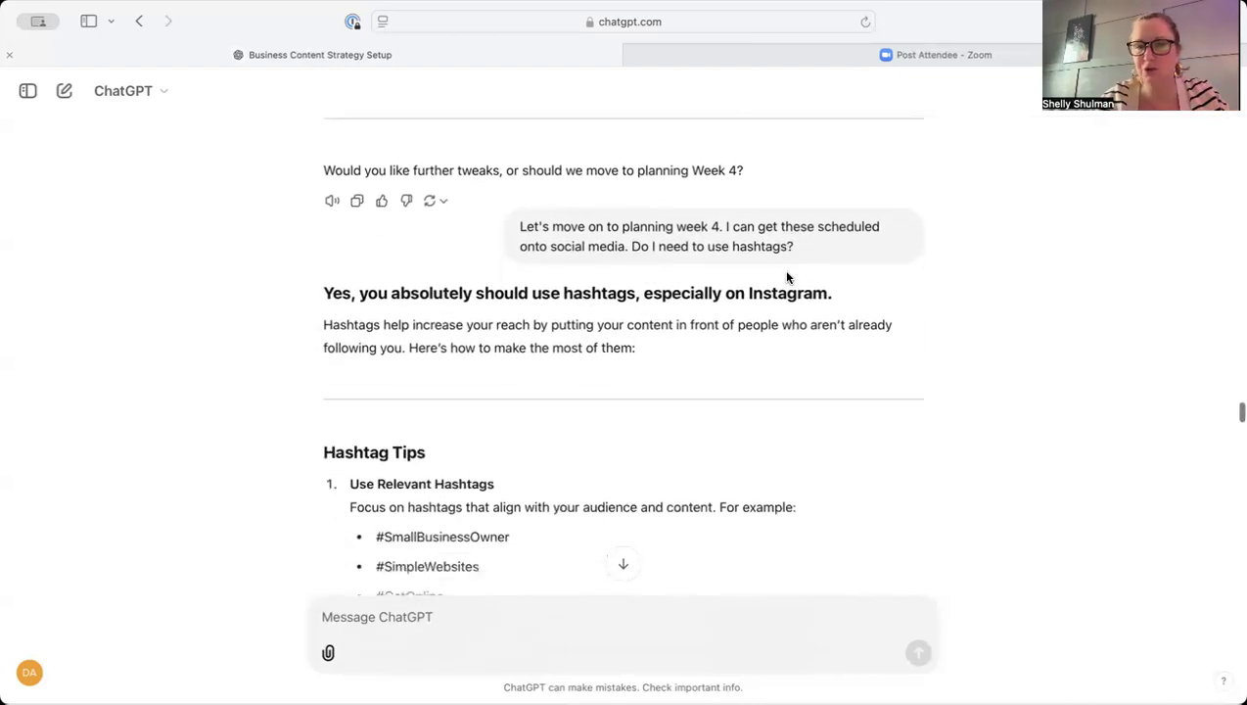
scroll(786, 277, down, 12)
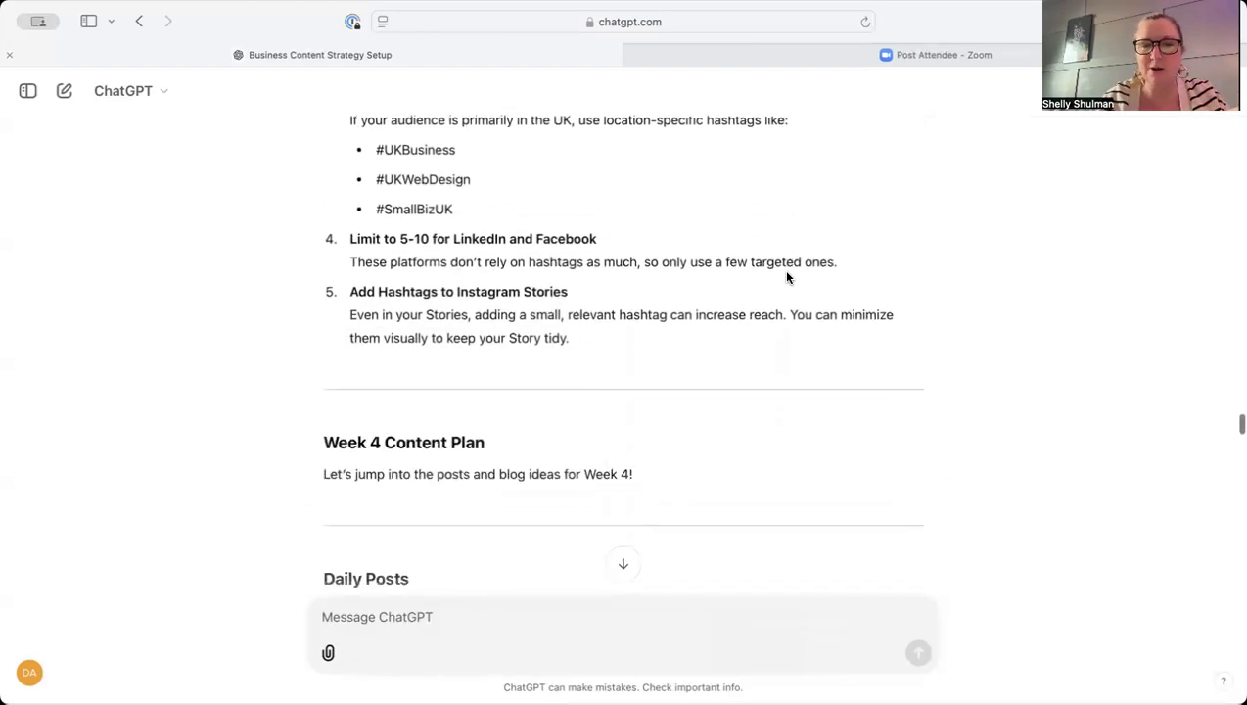
scroll(785, 277, down, 20)
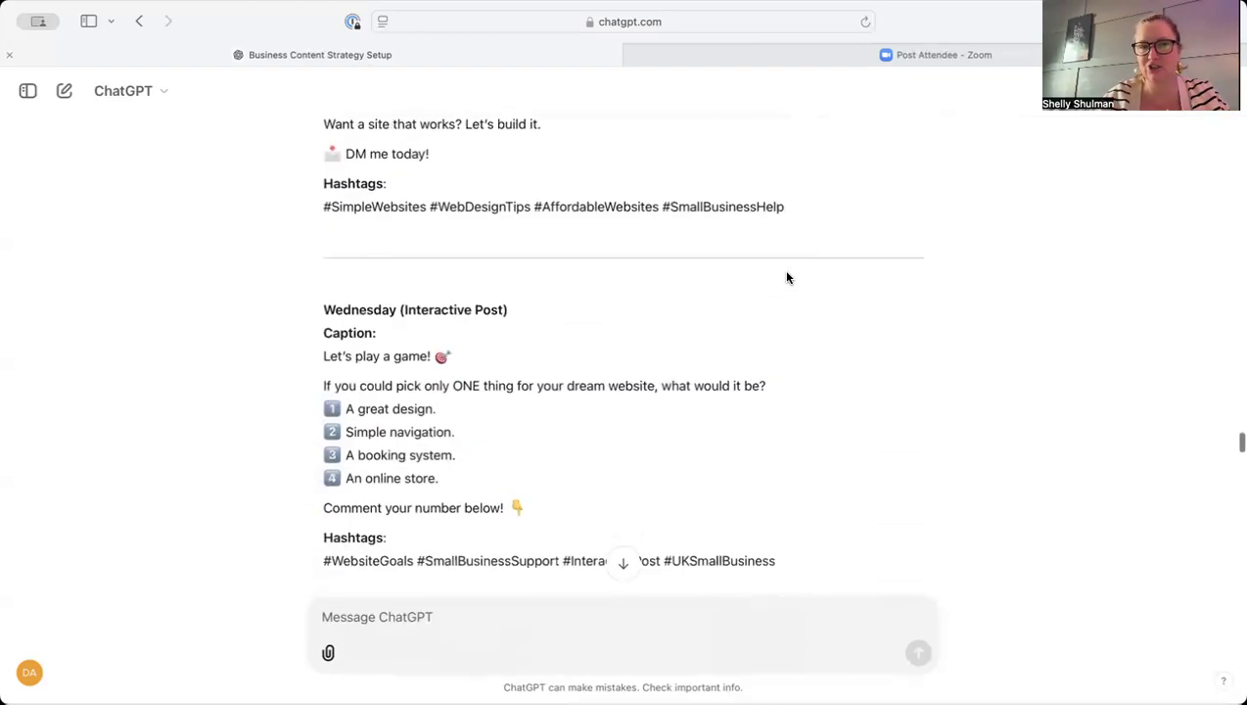
scroll(786, 277, down, 20)
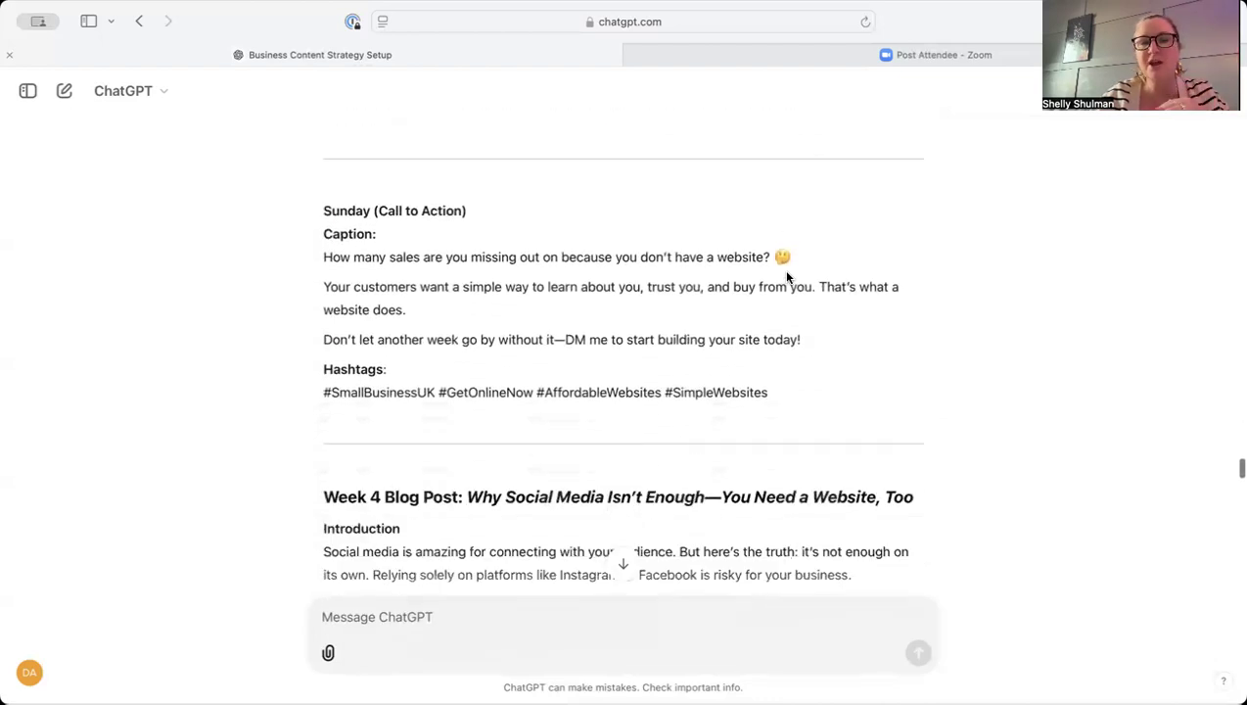
scroll(786, 277, down, 6)
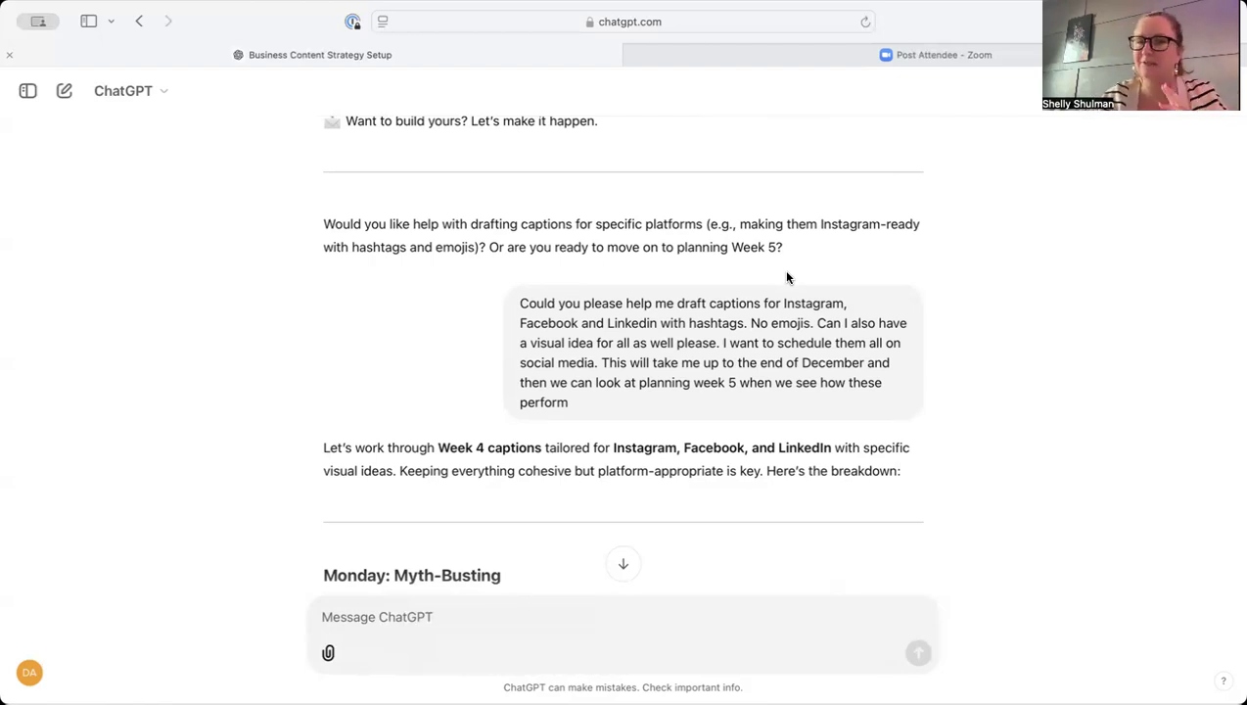
Look back over the earlier weeks' posts to compare their visual ideas, platform tips and hashtags, then return to the platform-specific caption request
scroll(787, 277, up, 20)
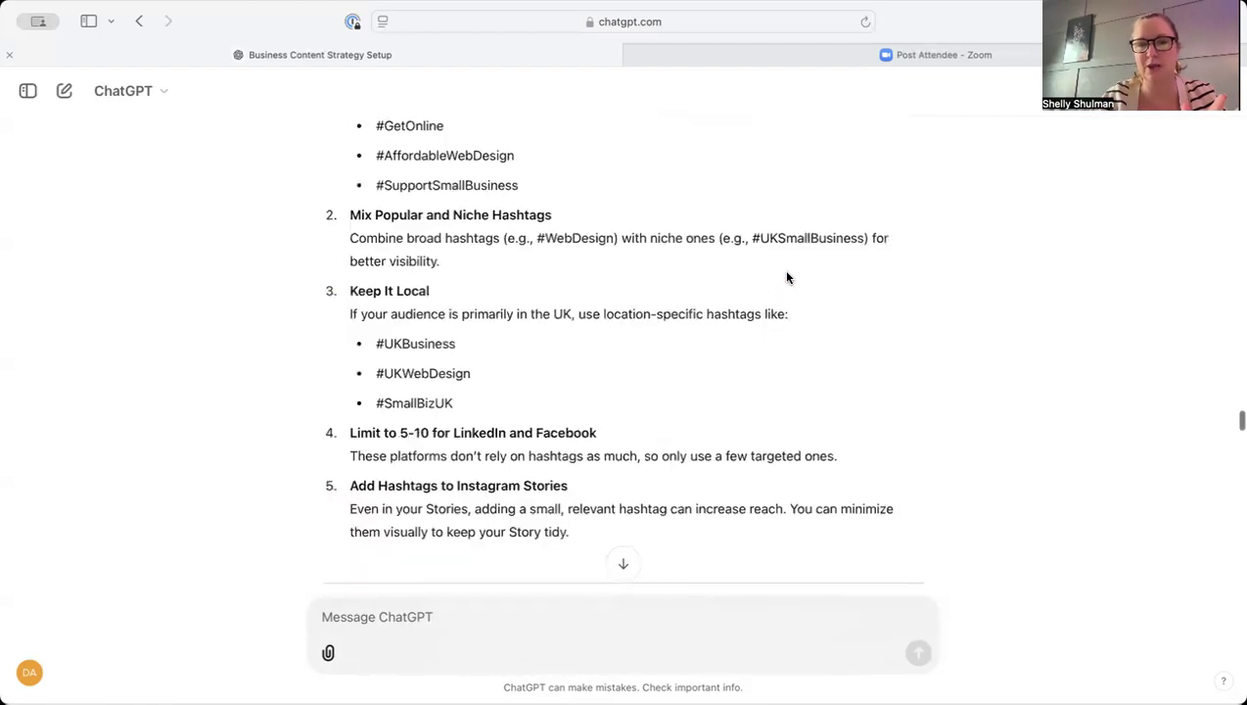
scroll(787, 277, down, 20)
scroll(786, 277, up, 15)
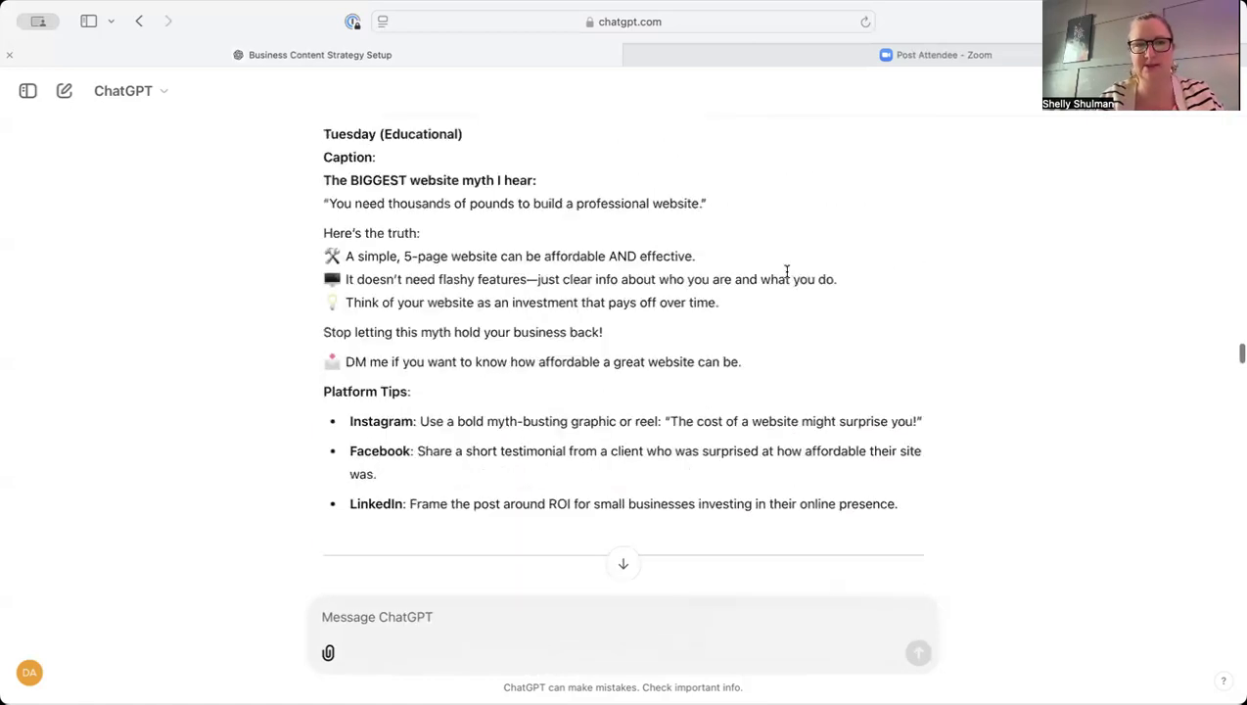
scroll(787, 271, up, 20)
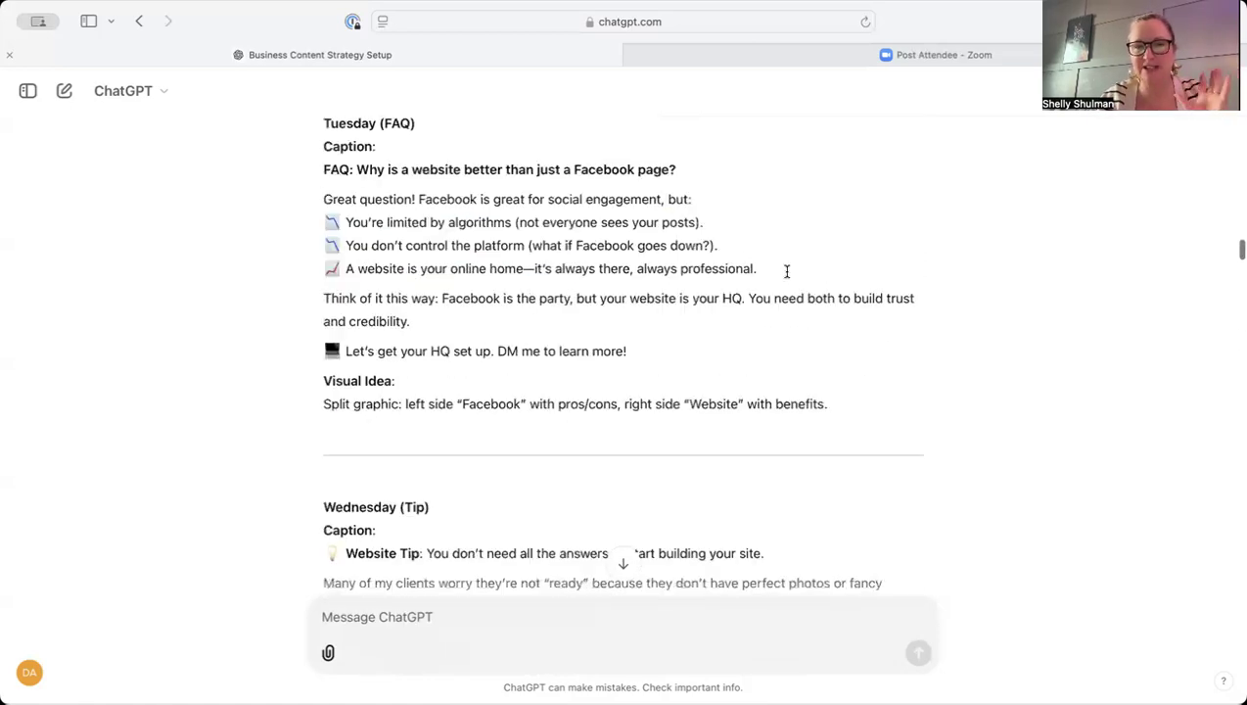
scroll(787, 271, up, 20)
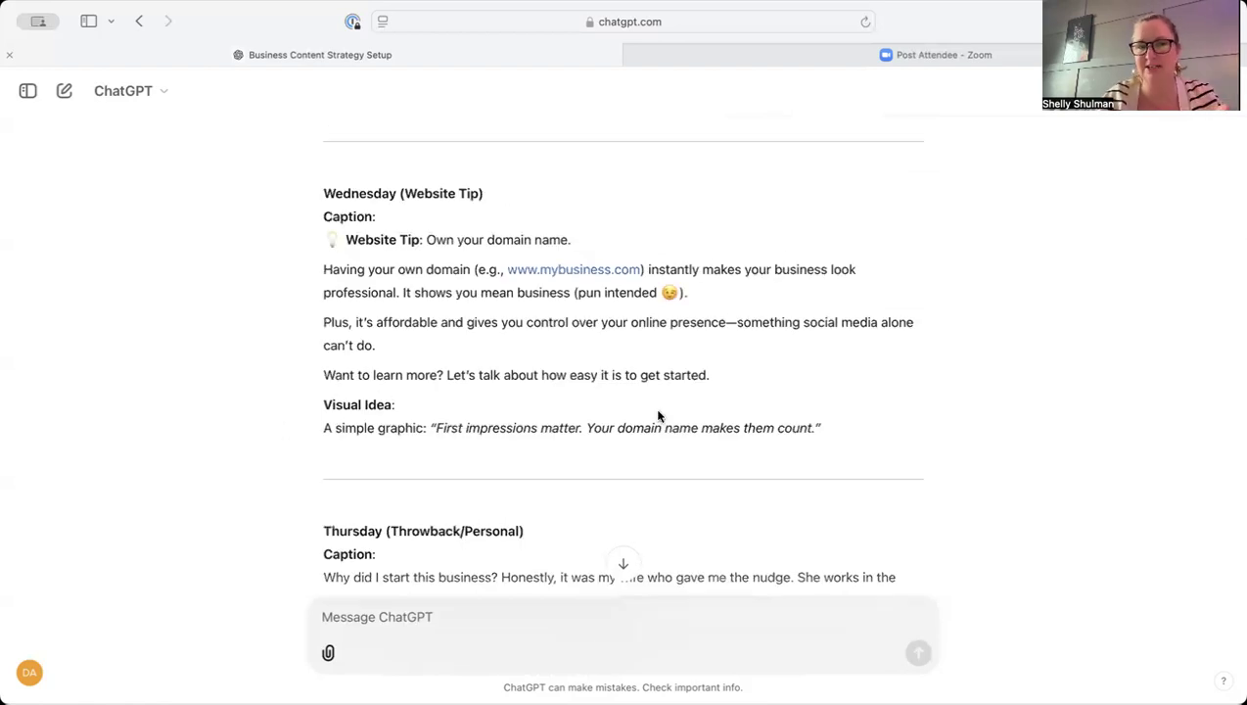
scroll(759, 479, down, 20)
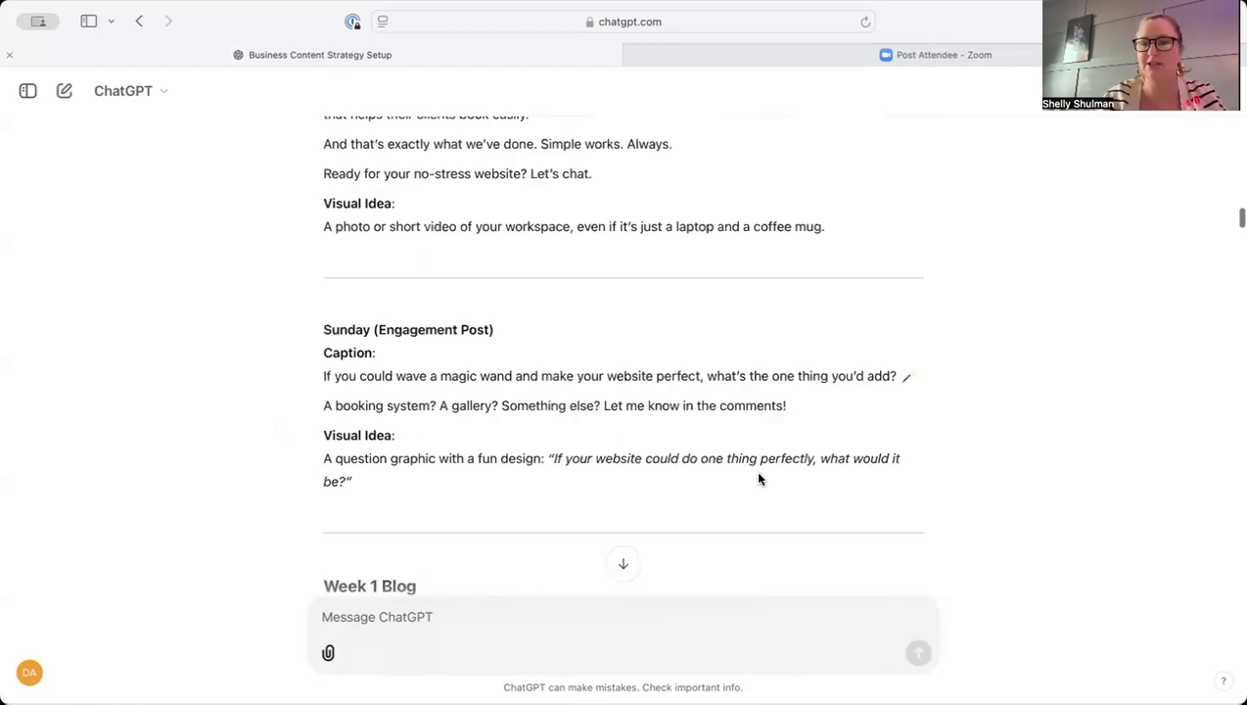
scroll(758, 477, down, 20)
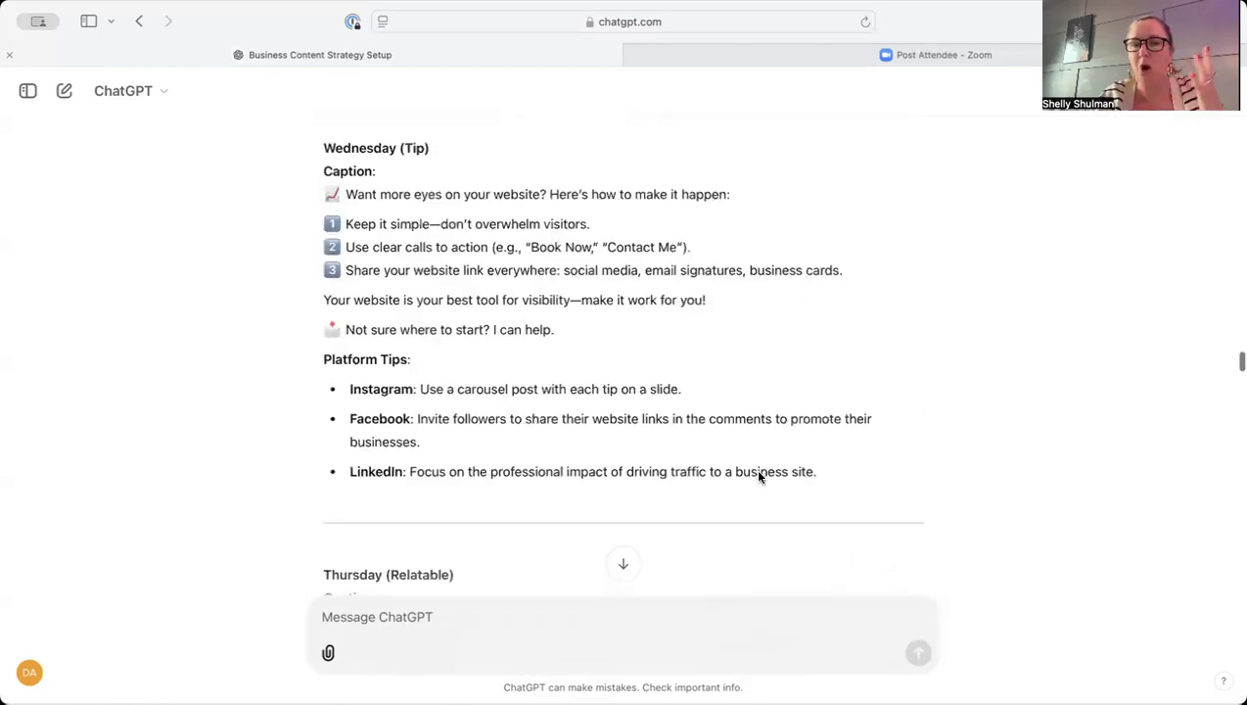
scroll(759, 477, down, 20)
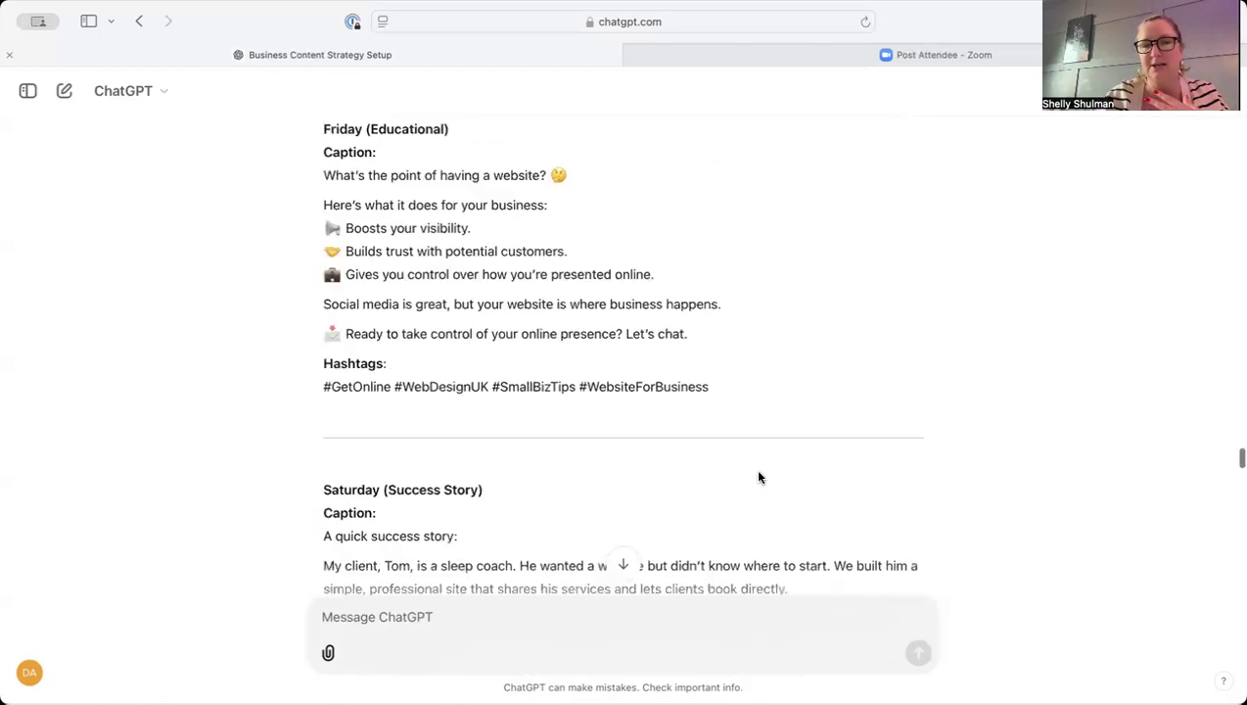
scroll(758, 473, down, 2)
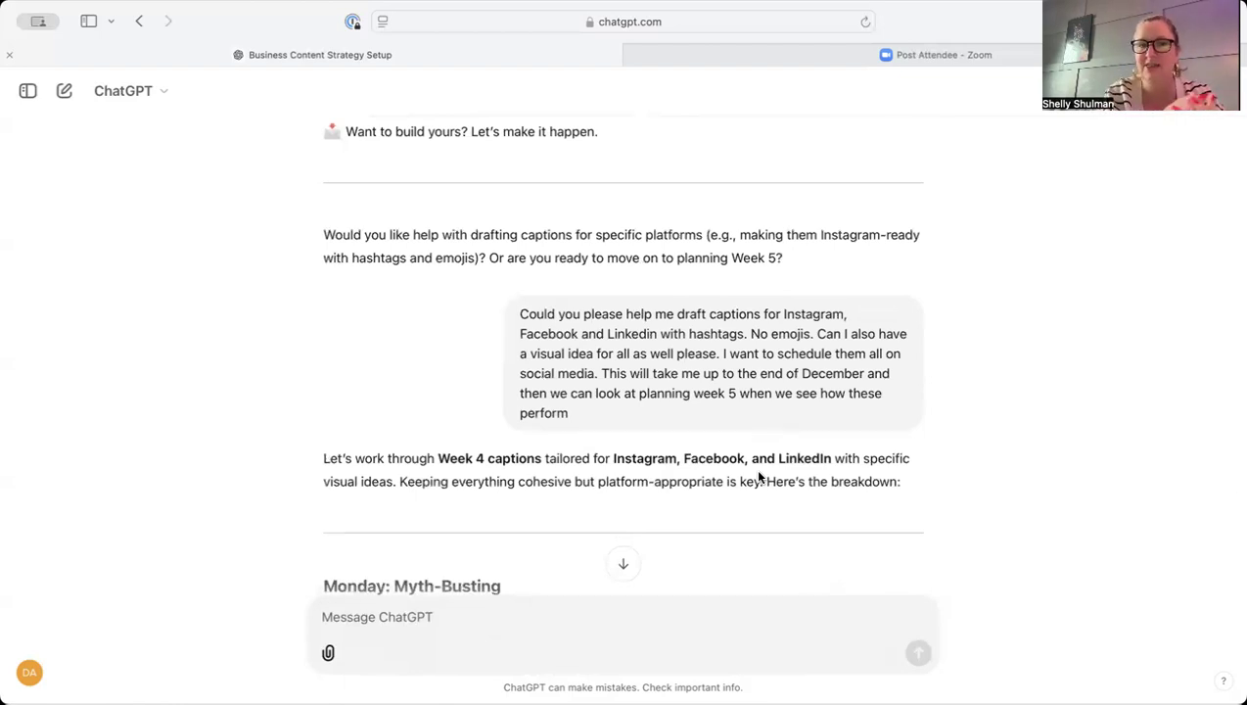
Read the Week 4 captions for Instagram, Facebook and LinkedIn with their hashtags and visual ideas, from Monday through Saturday
scroll(759, 477, down, 9)
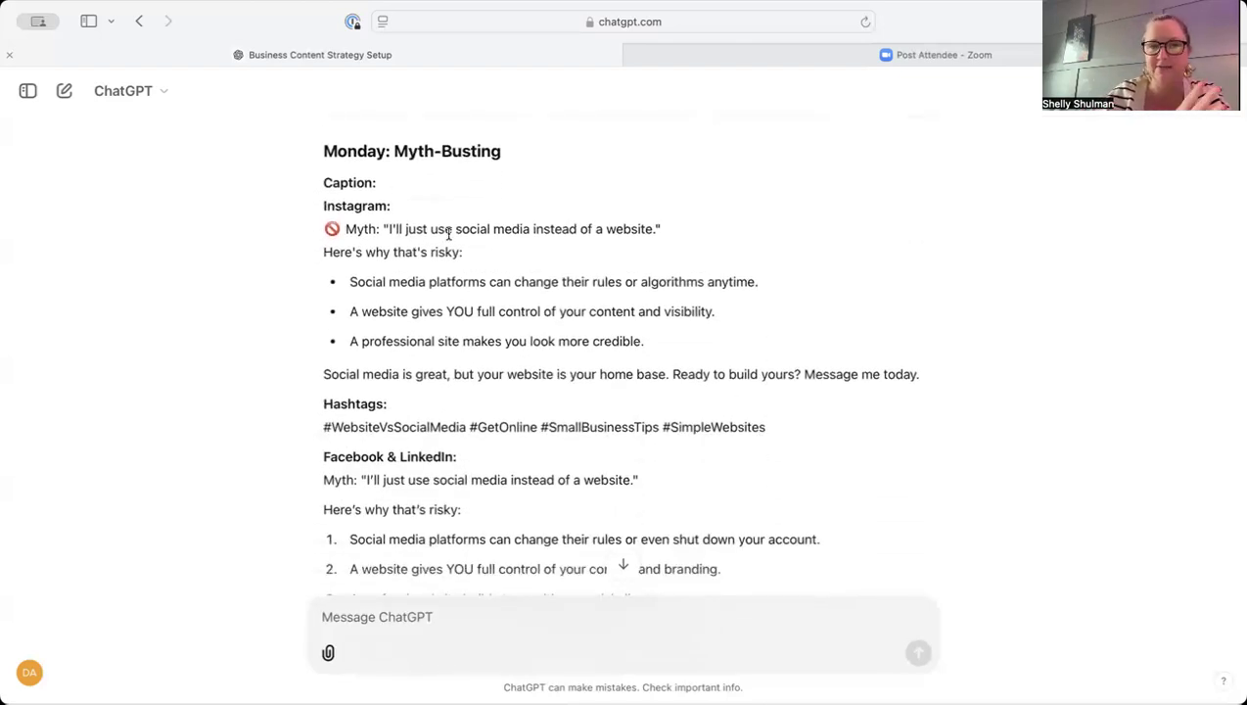
scroll(711, 395, down, 2)
scroll(712, 397, down, 3)
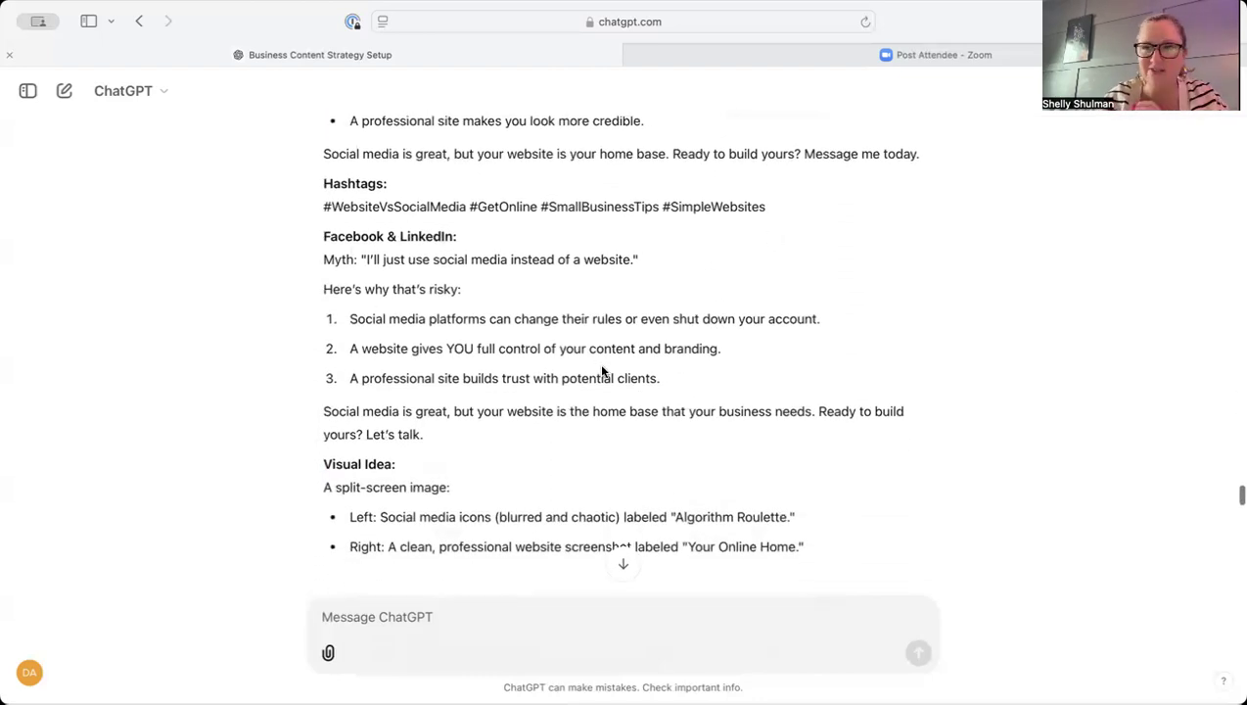
scroll(603, 371, down, 3)
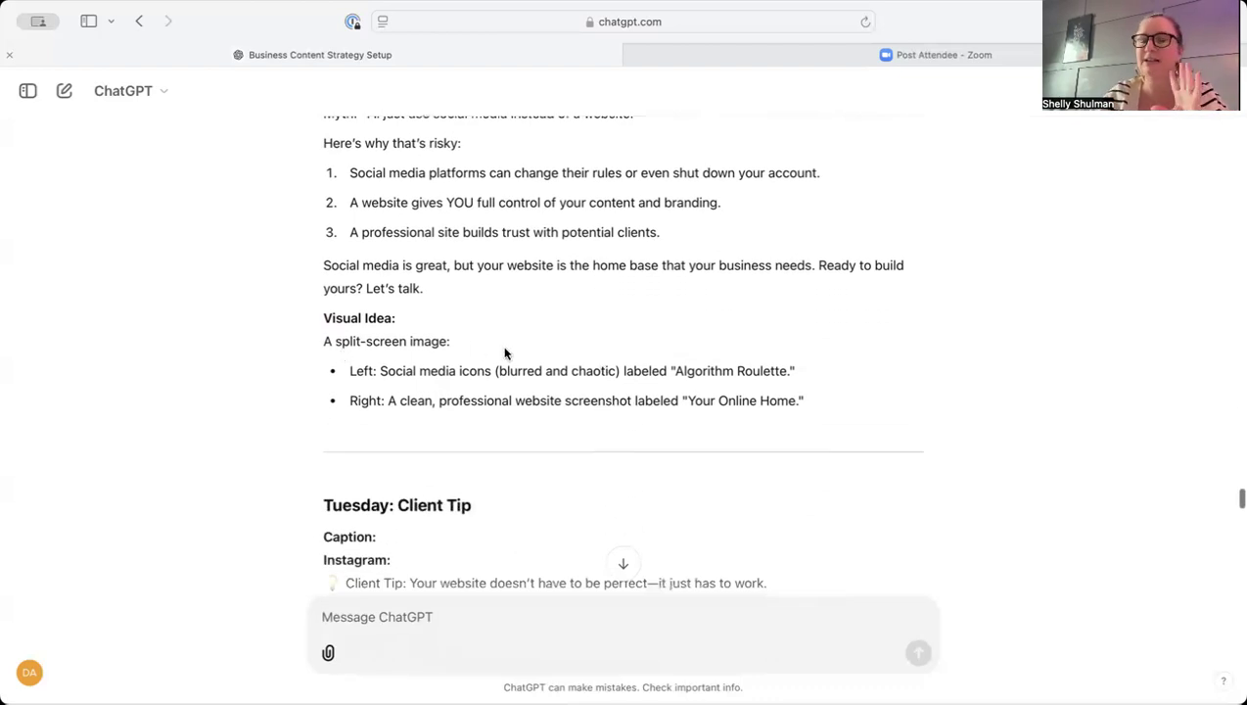
scroll(548, 358, down, 15)
scroll(595, 364, down, 20)
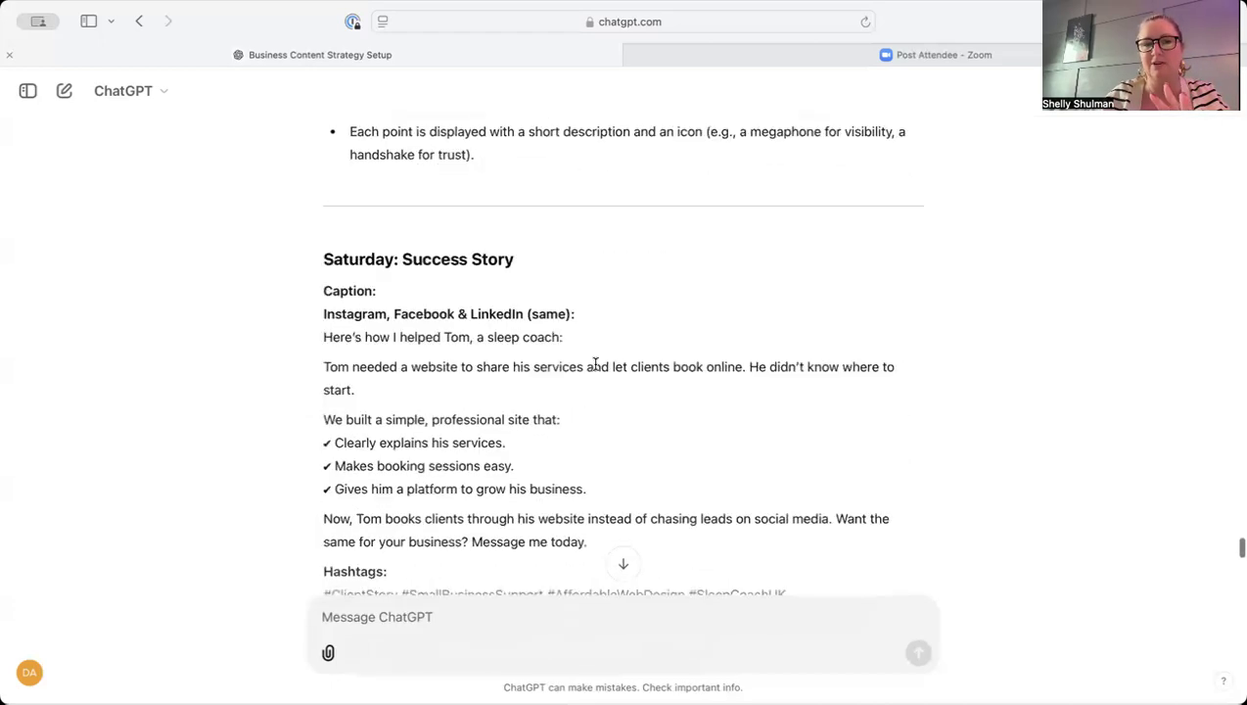
Examine the request for matching captions for weeks 1, 2 and 3, and read the drafts through to the end of the chat
scroll(595, 364, down, 15)
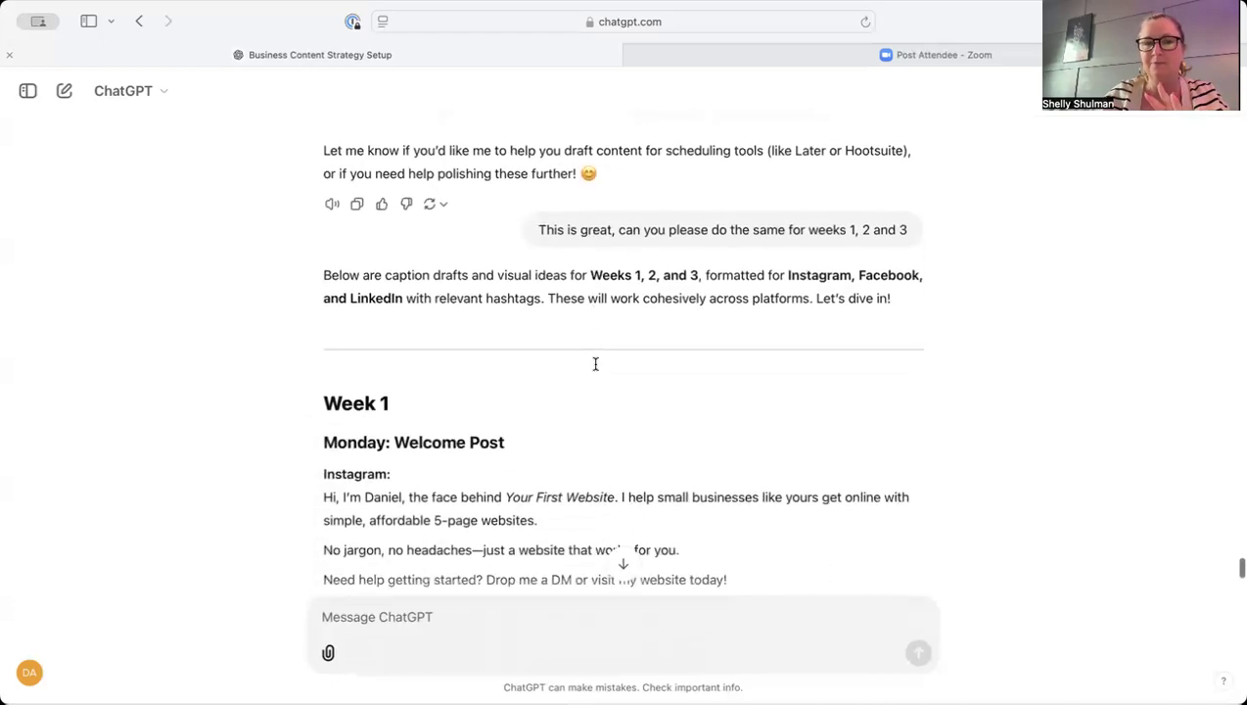
scroll(595, 370, up, 3)
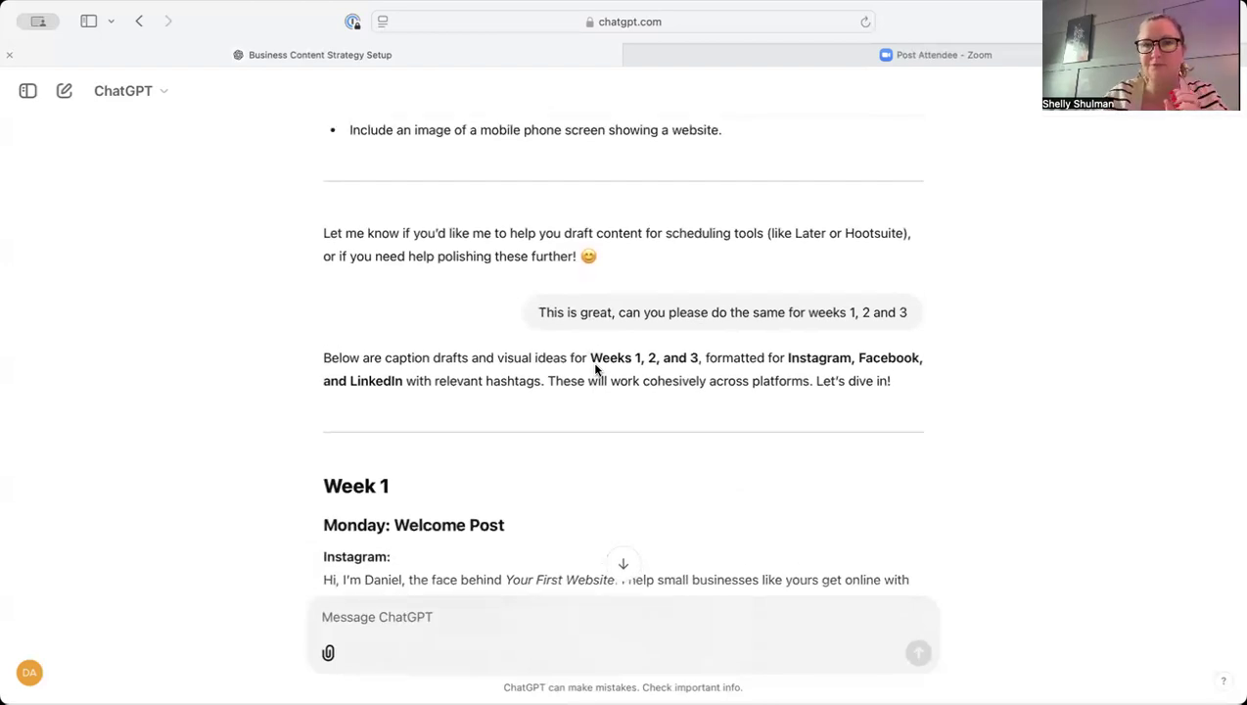
scroll(595, 369, down, 20)
scroll(595, 368, down, 20)
scroll(595, 369, down, 20)
scroll(595, 369, down, 10)
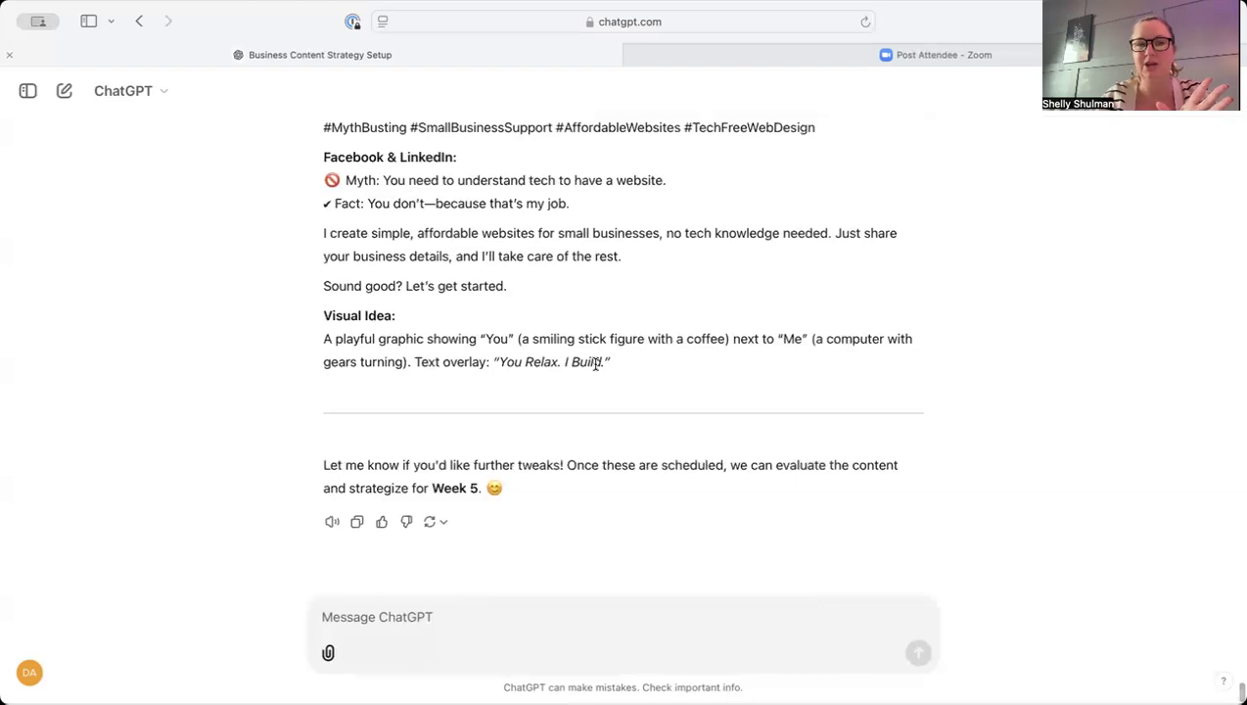
scroll(594, 364, up, 2)
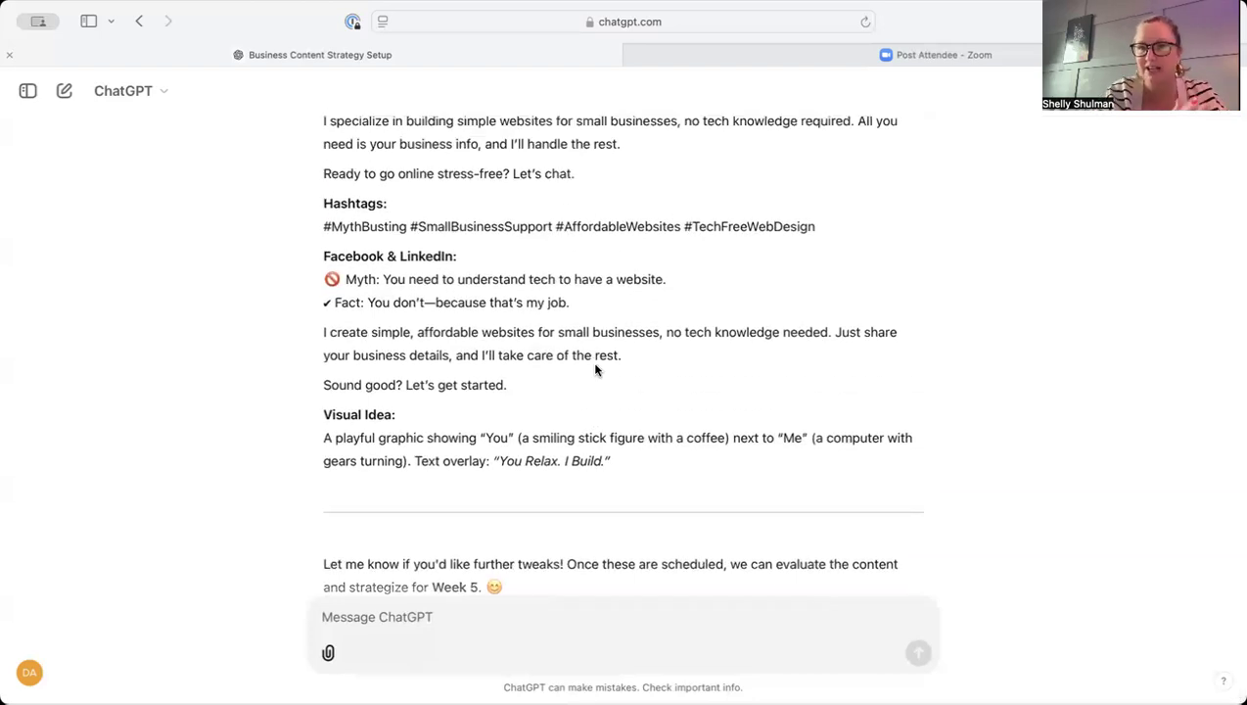